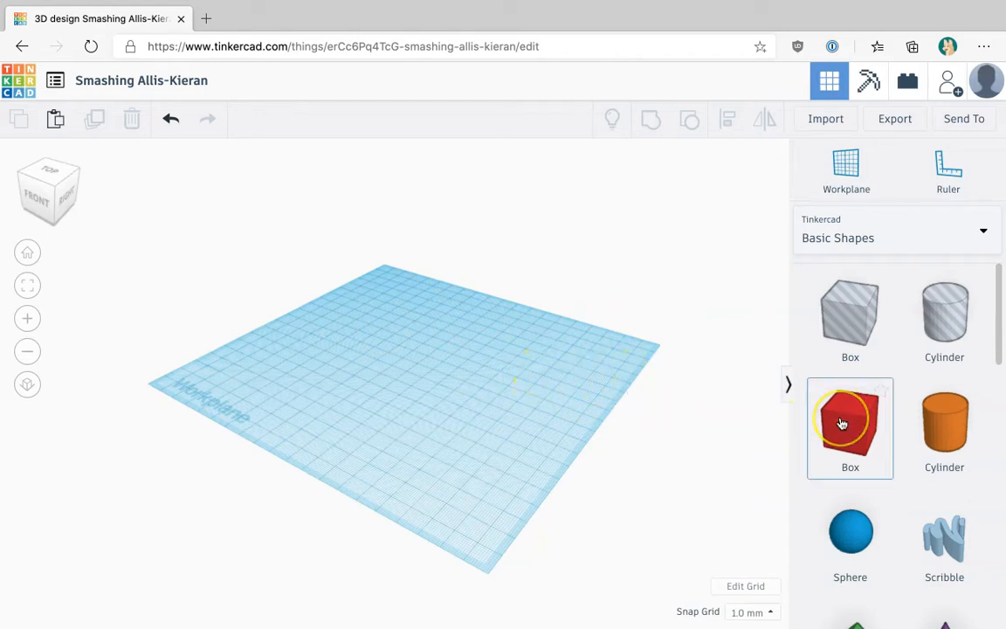
- Place a solid red box on the workplane near its label
drag(857, 444, 307, 391)
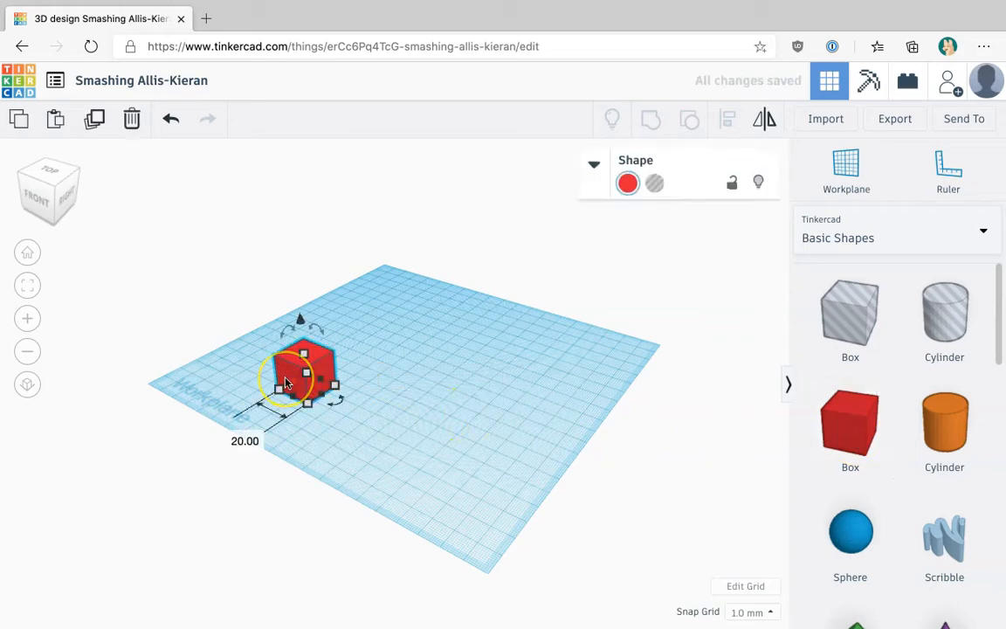
scroll(285, 382, up, 3)
scroll(286, 381, up, 3)
scroll(285, 381, down, 4)
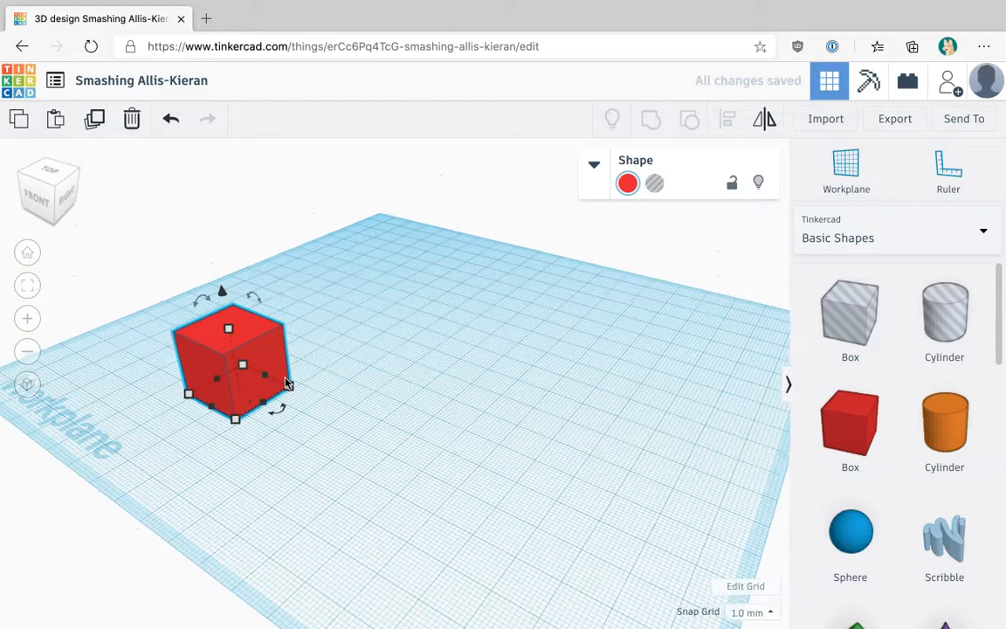
- Duplicate the box with a 25 mm sideways offset and repeat the duplication to form a row of five boxes
click(94, 122)
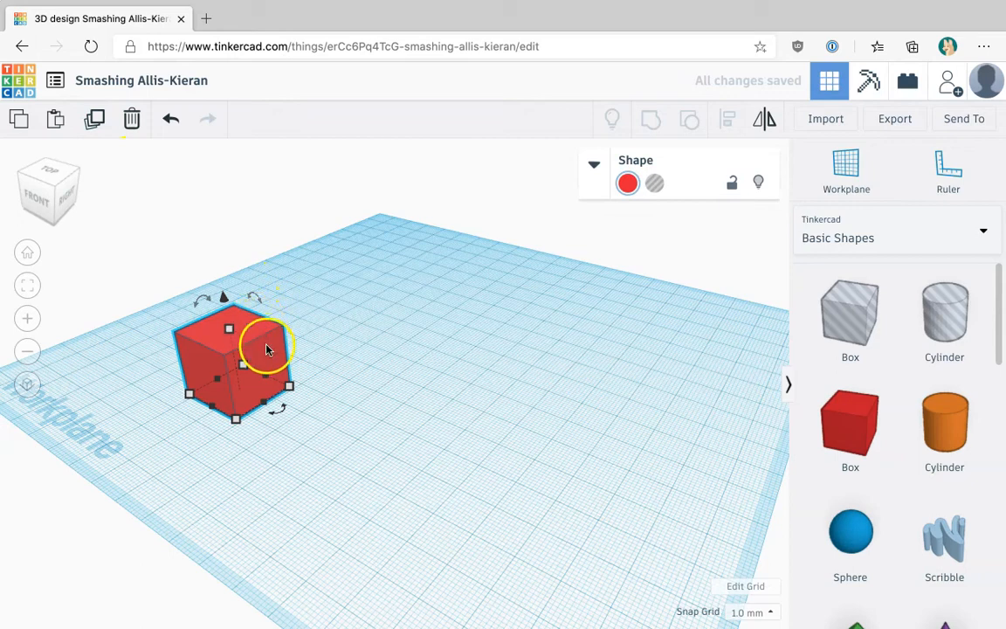
drag(262, 341, 328, 369)
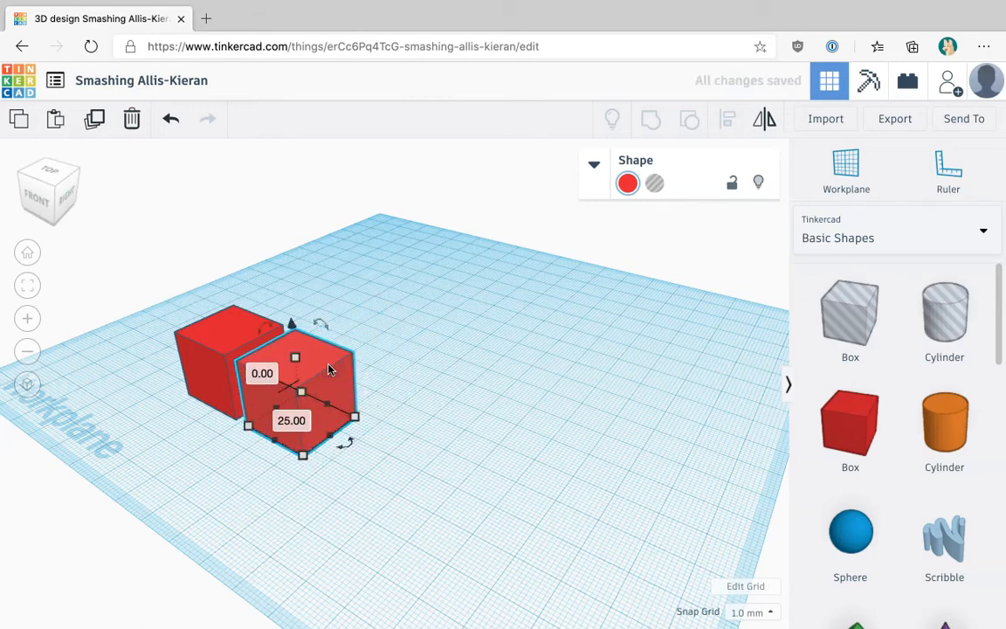
click(94, 118)
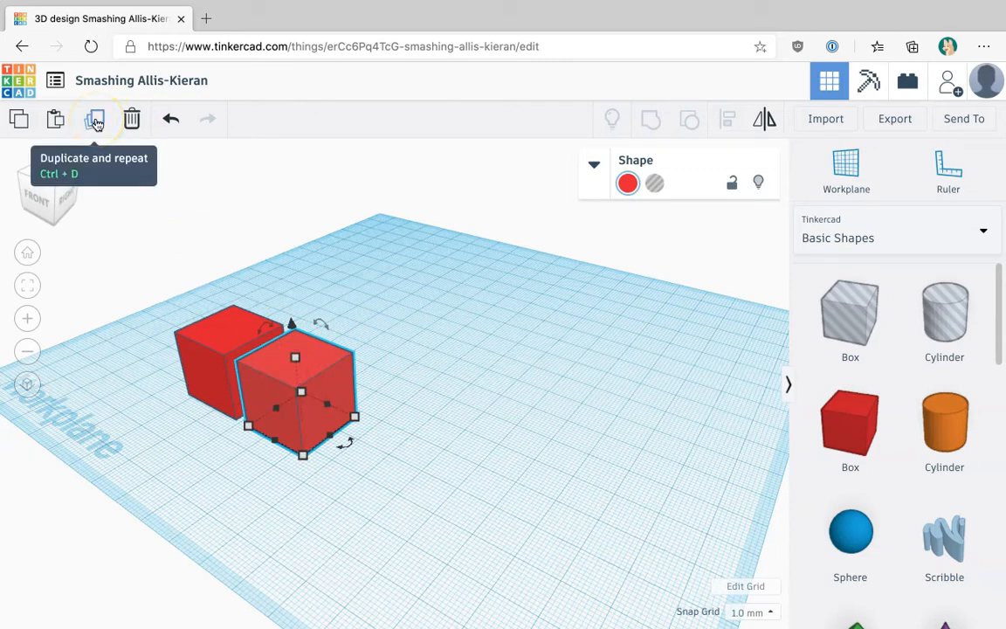
click(96, 120)
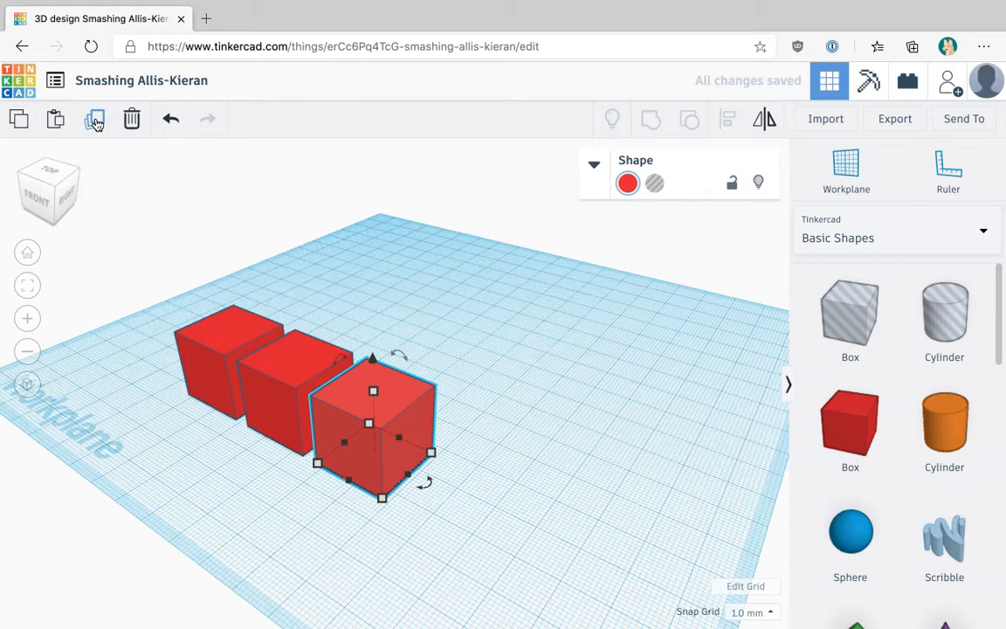
click(96, 120)
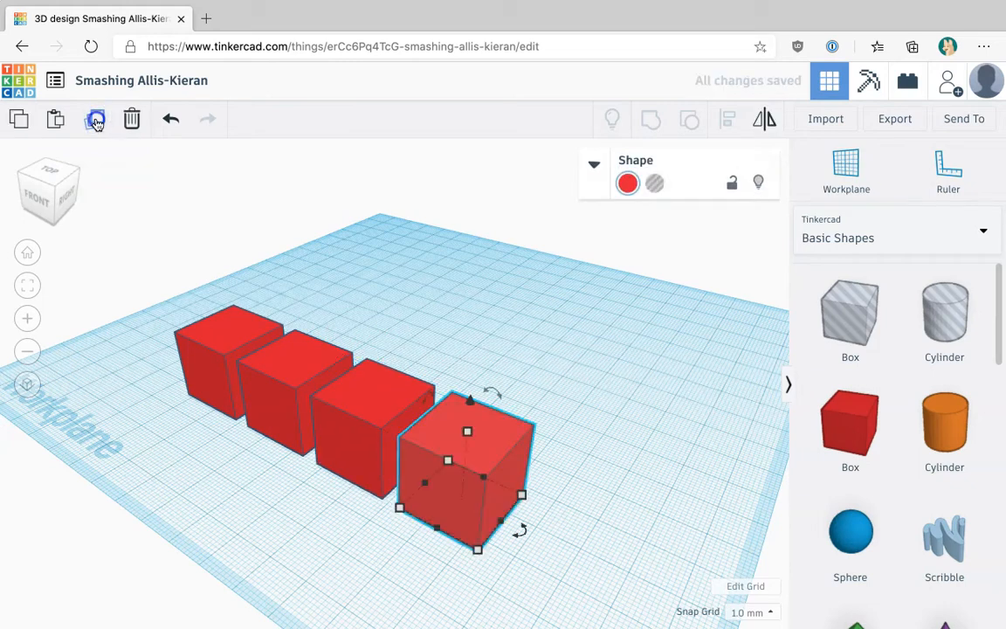
click(96, 121)
right_drag(297, 304, 386, 279)
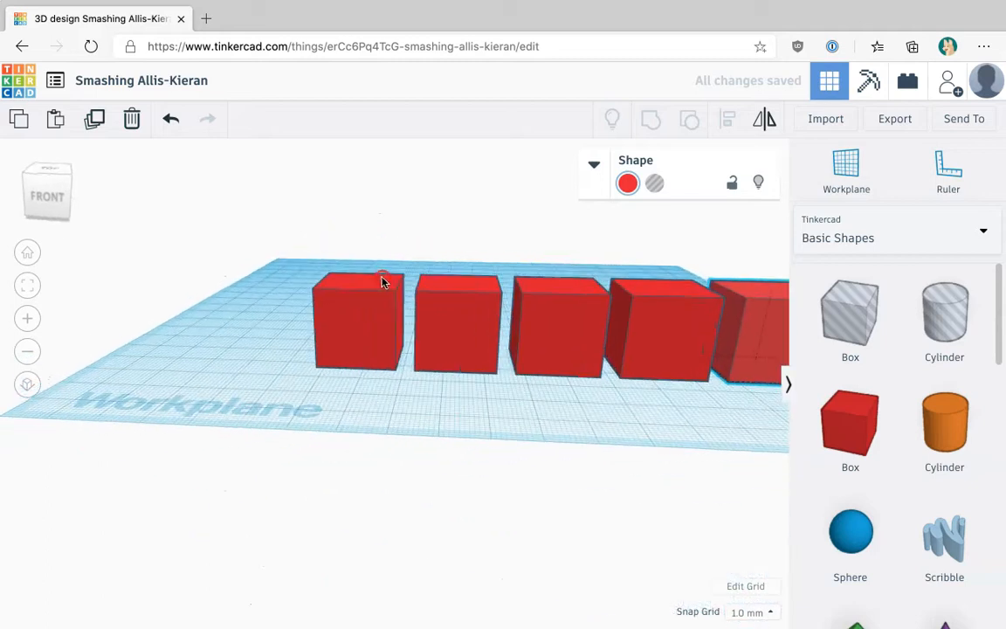
right_drag(319, 288, 287, 322)
click(287, 323)
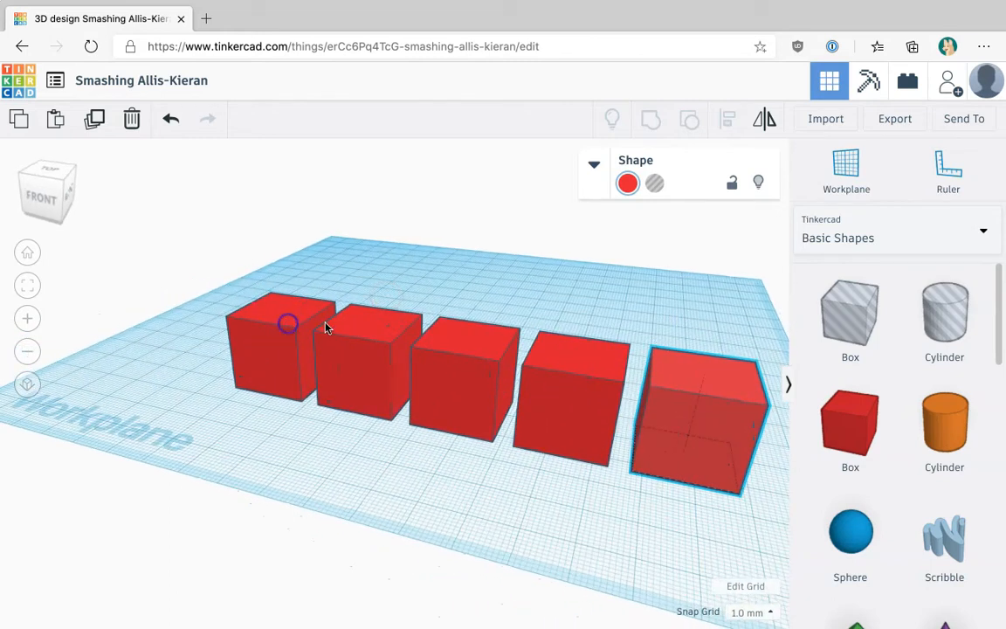
click(413, 274)
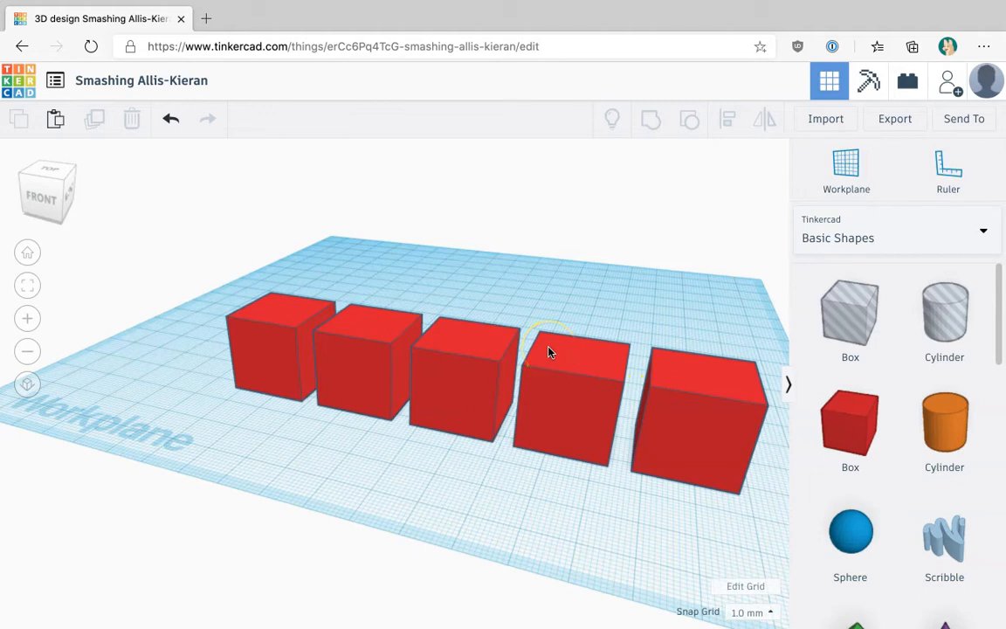
- Duplicate the five-box row, shift the copy back and up, and repeat the duplication to make four ascending rows
scroll(549, 352, down, 6)
drag(304, 311, 550, 436)
right_drag(649, 427, 574, 466)
click(96, 121)
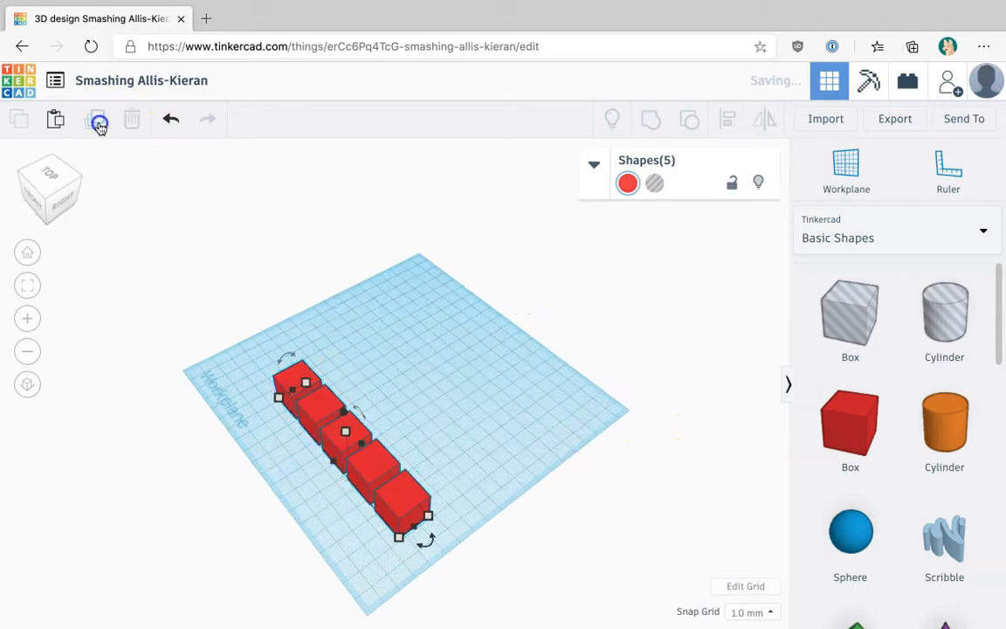
drag(384, 487, 410, 414)
right_drag(570, 452, 552, 391)
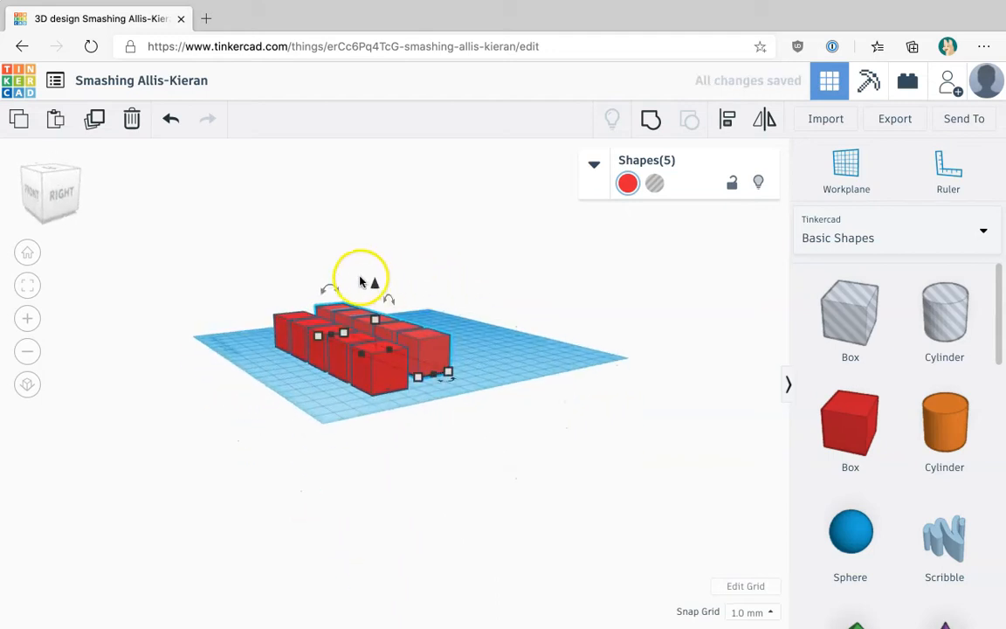
mouse_move(374, 284)
mouse_down()
mouse_move(374, 249)
mouse_move(375, 267)
mouse_up()
right_drag(483, 366, 543, 417)
click(99, 122)
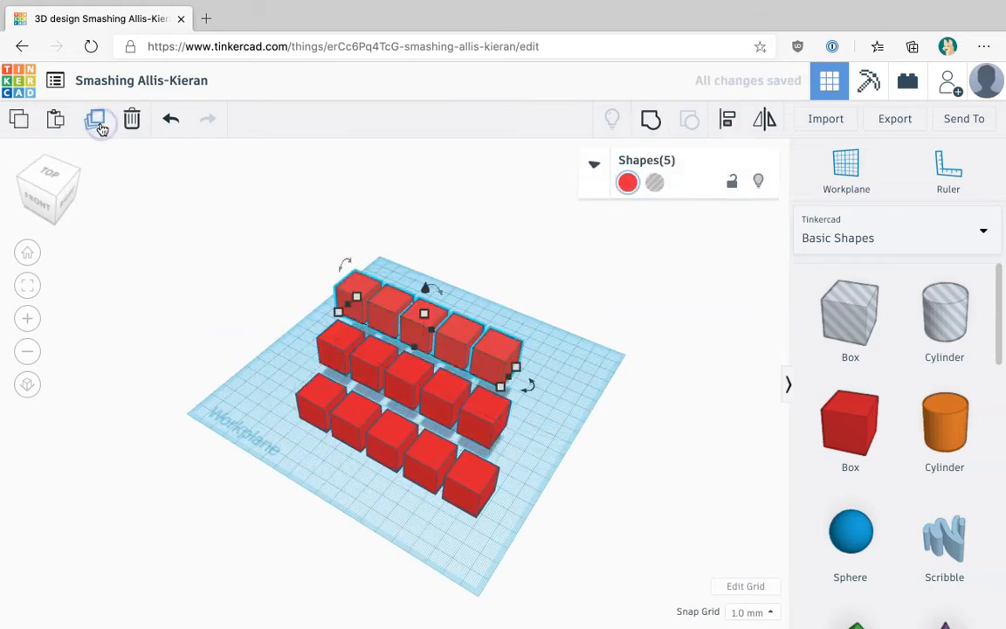
click(99, 121)
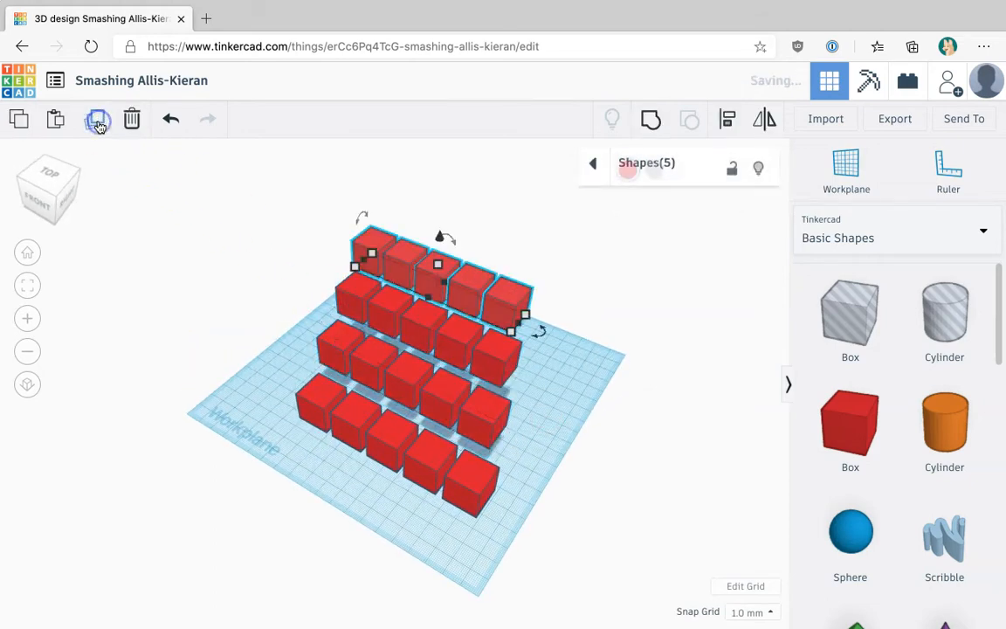
- Select and delete all the red boxes on the workplane
click(233, 301)
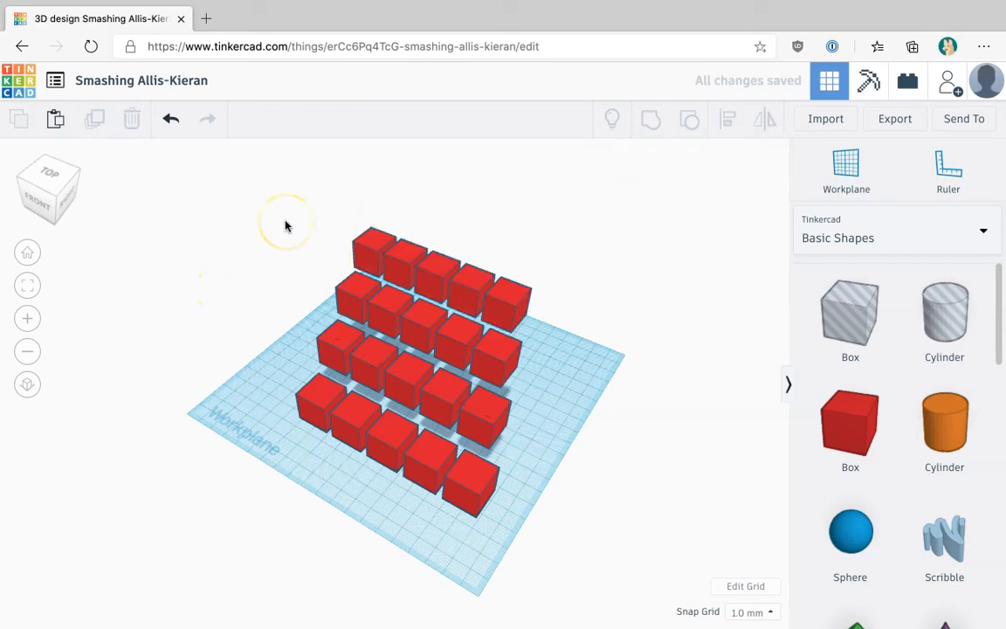
drag(253, 194, 584, 534)
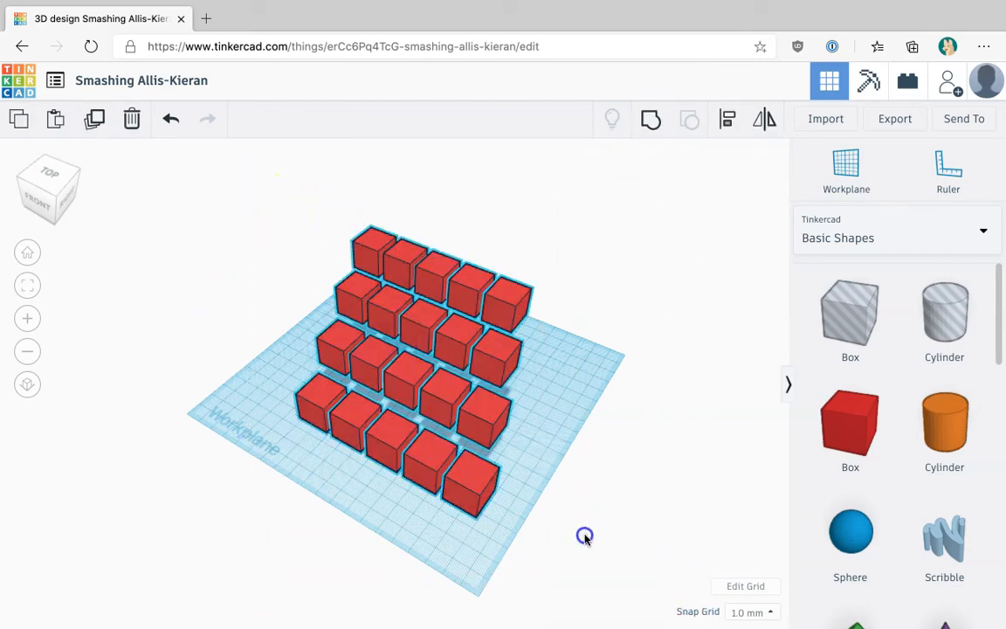
key(Delete)
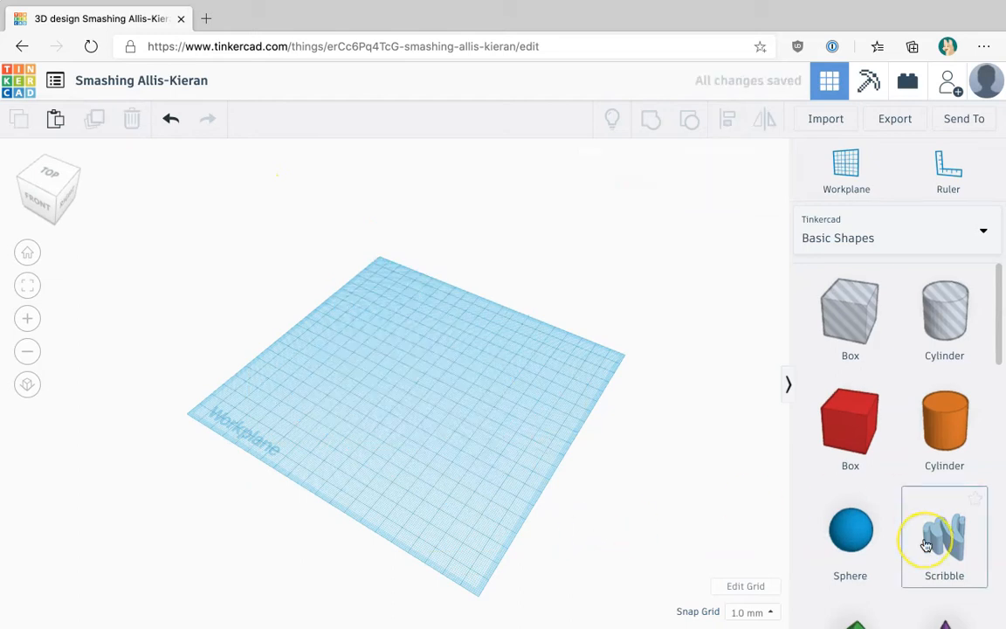
- Place the faceted blue Star from the basic shapes on the workplane
scroll(924, 539, down, 8)
scroll(926, 545, down, 3)
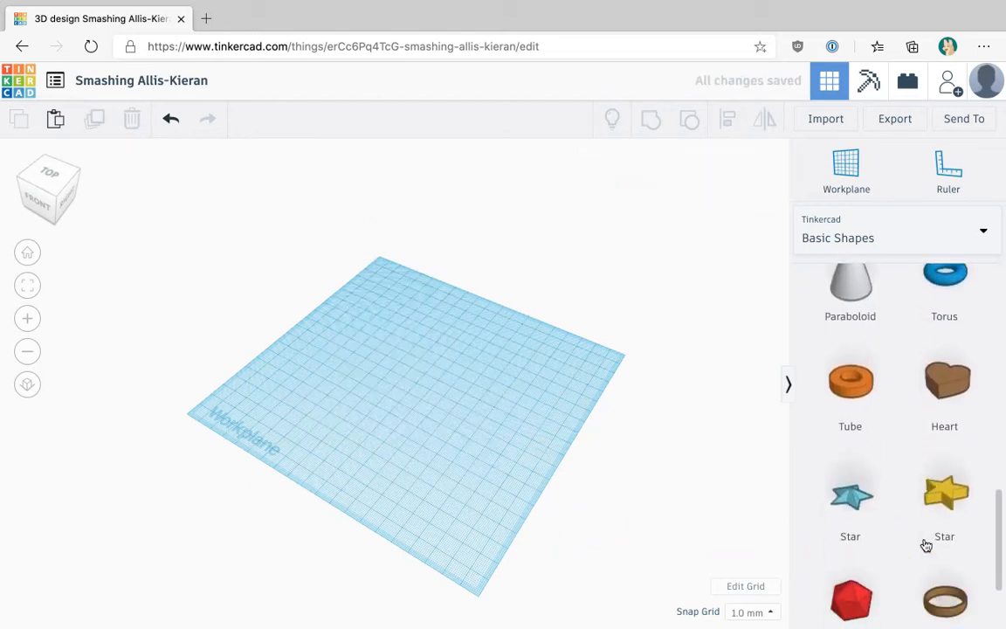
click(826, 343)
click(380, 377)
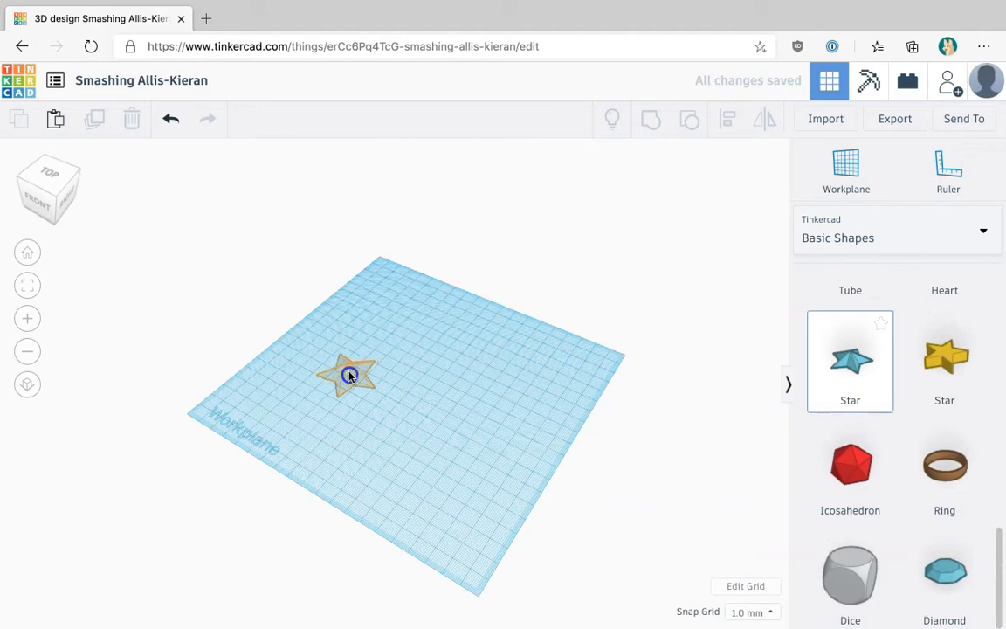
scroll(476, 295, up, 4)
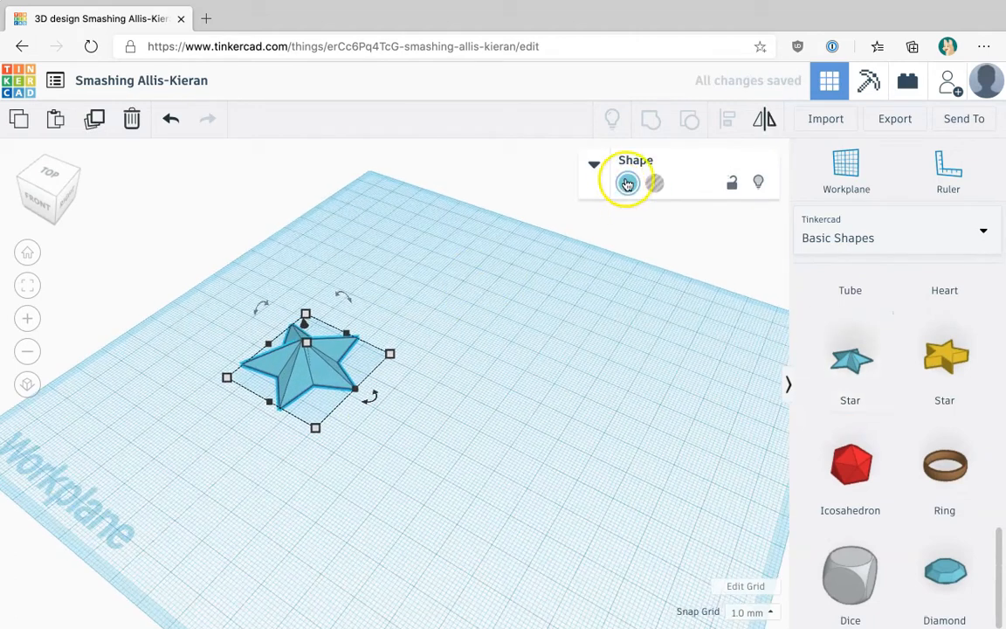
- Colour the star yellow and move it by about -11 mm and 25 mm toward the workplane's front edge
click(627, 182)
click(691, 287)
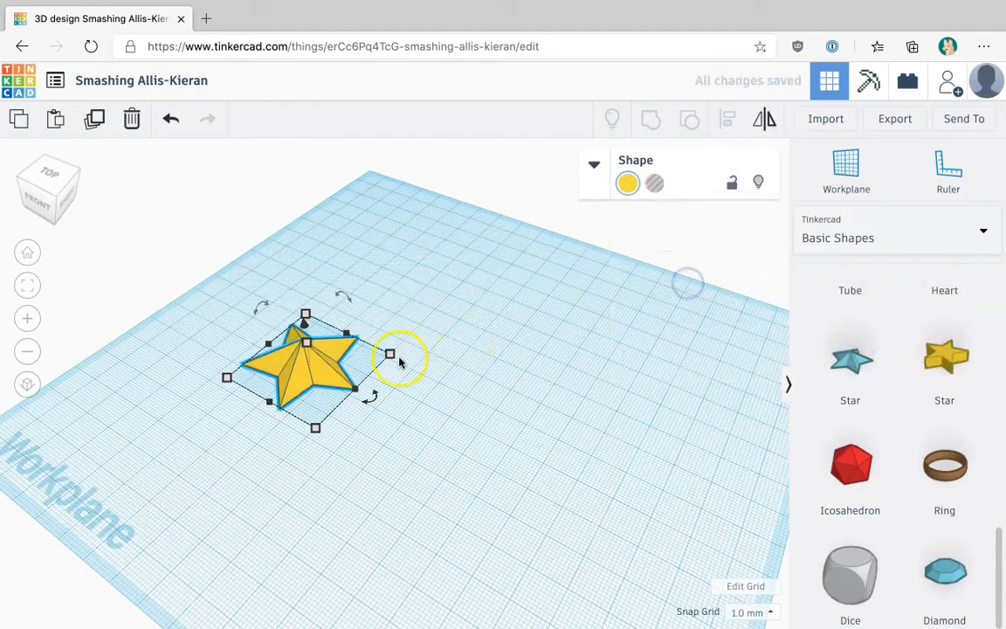
click(334, 355)
drag(334, 355, 257, 389)
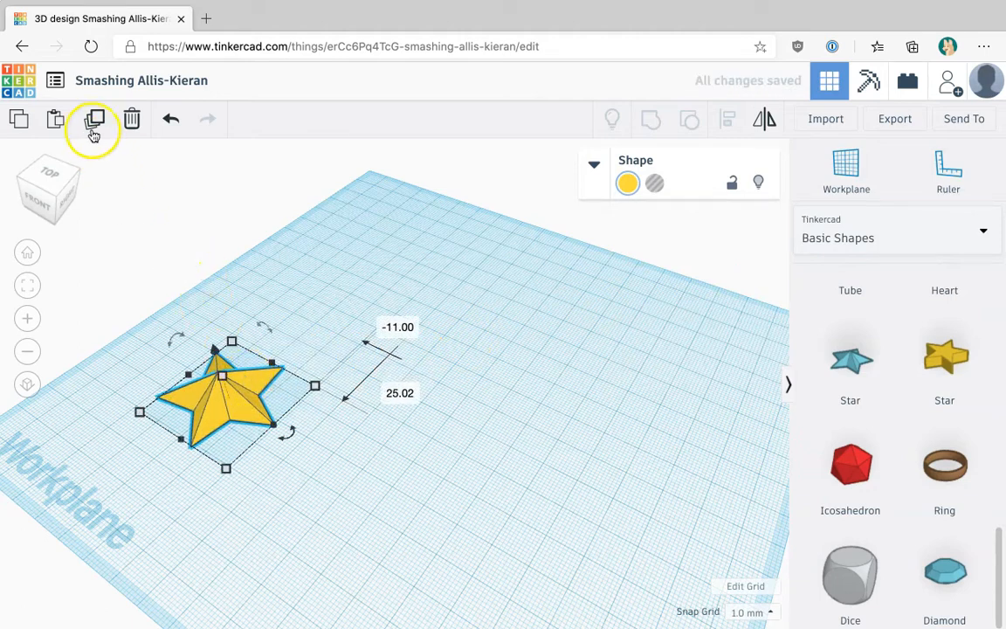
- Duplicate the yellow star and set the copy behind it, slightly raised, rotated -22.5° and enlarged to about 47.3 × 46.2 mm
click(94, 126)
click(251, 389)
drag(251, 389, 269, 253)
drag(332, 332, 307, 338)
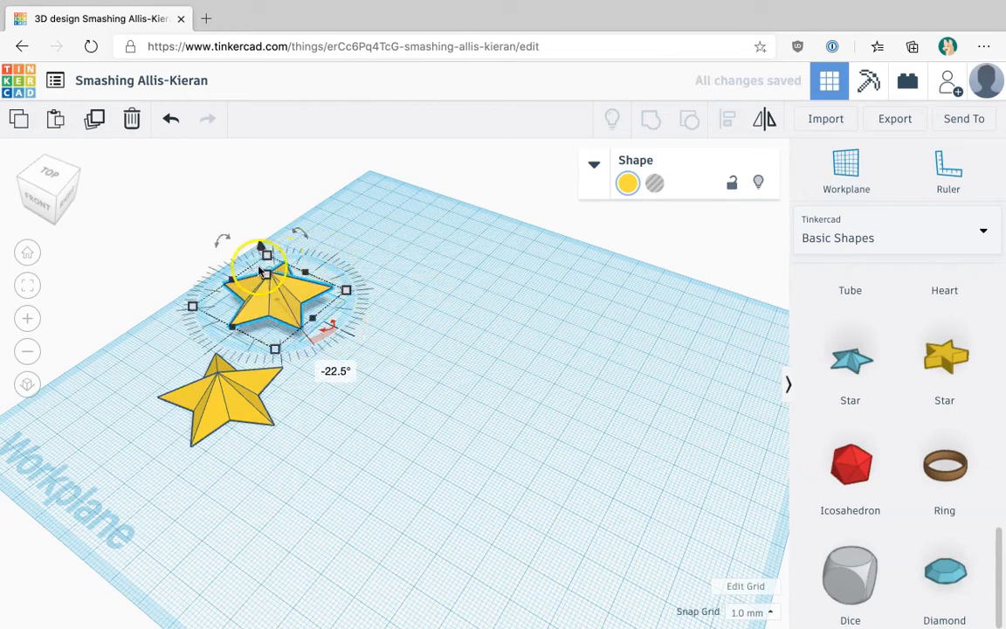
drag(345, 289, 381, 288)
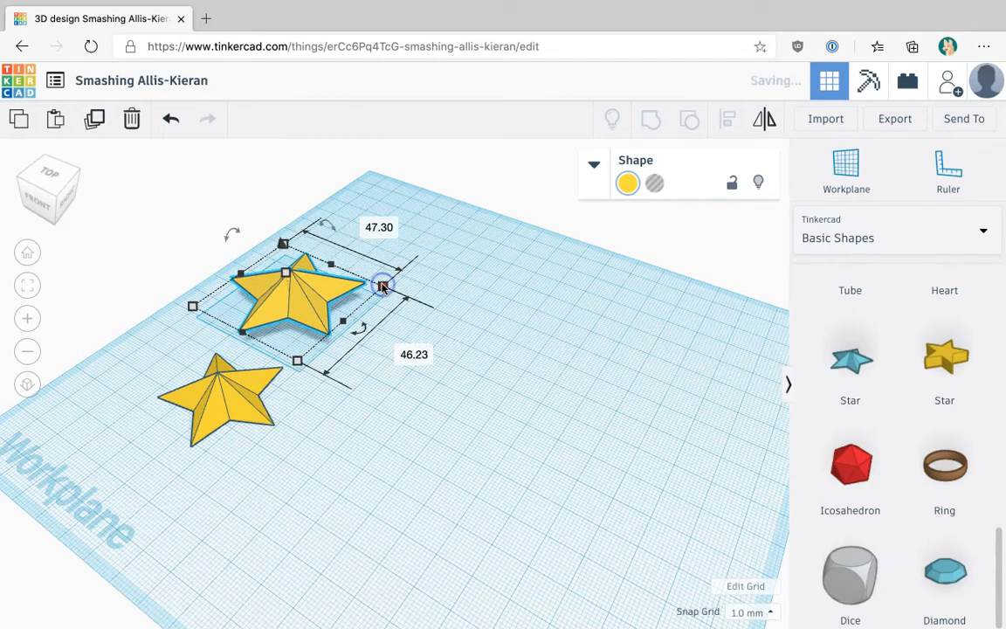
- Repeat the star's duplication six times to form a curved trail of eight progressively larger stars
scroll(433, 386, down, 5)
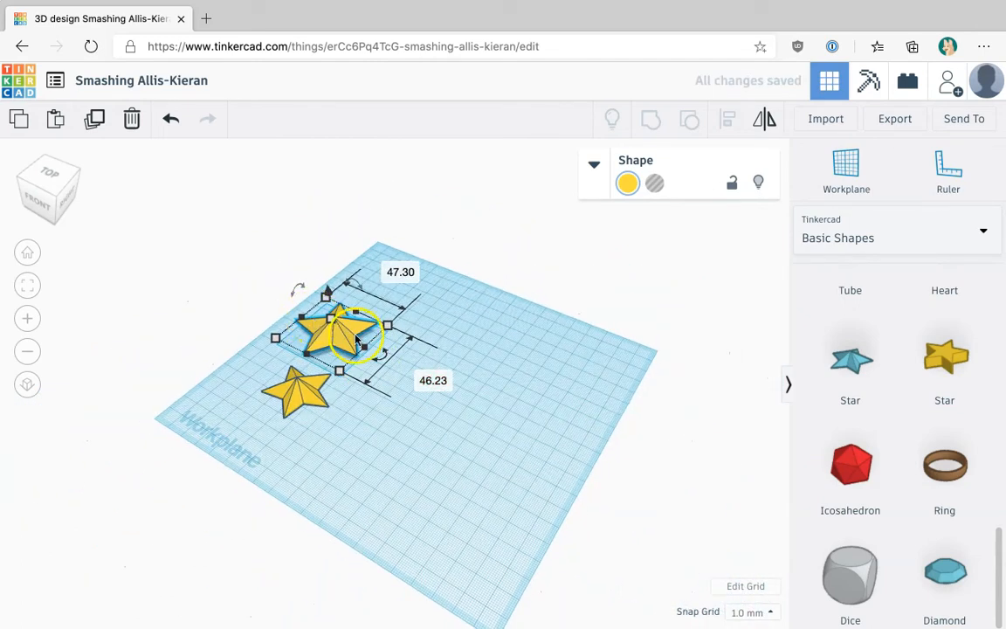
click(95, 120)
click(95, 120)
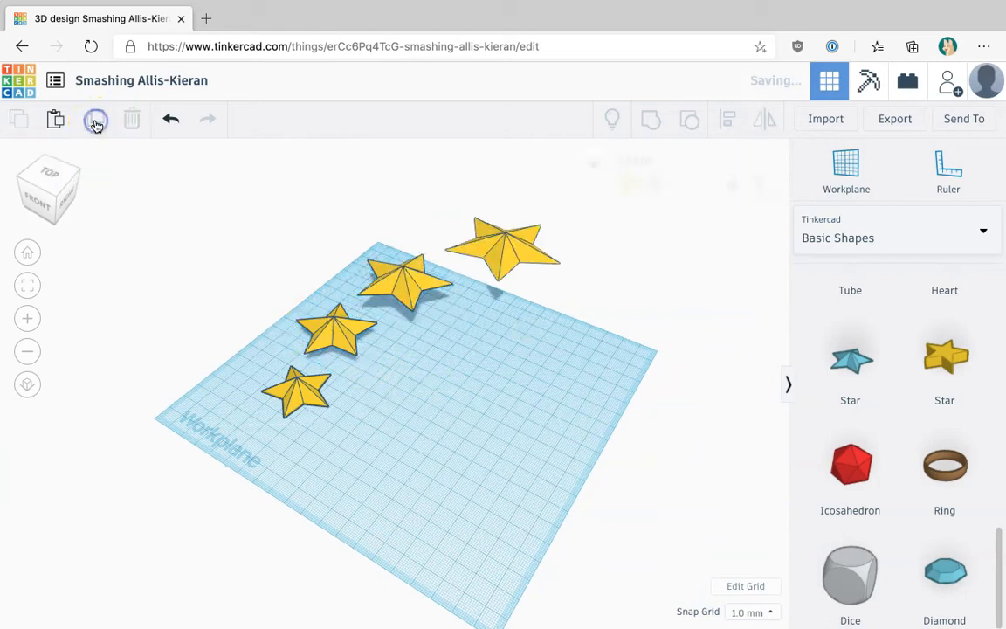
click(96, 120)
click(96, 124)
click(96, 125)
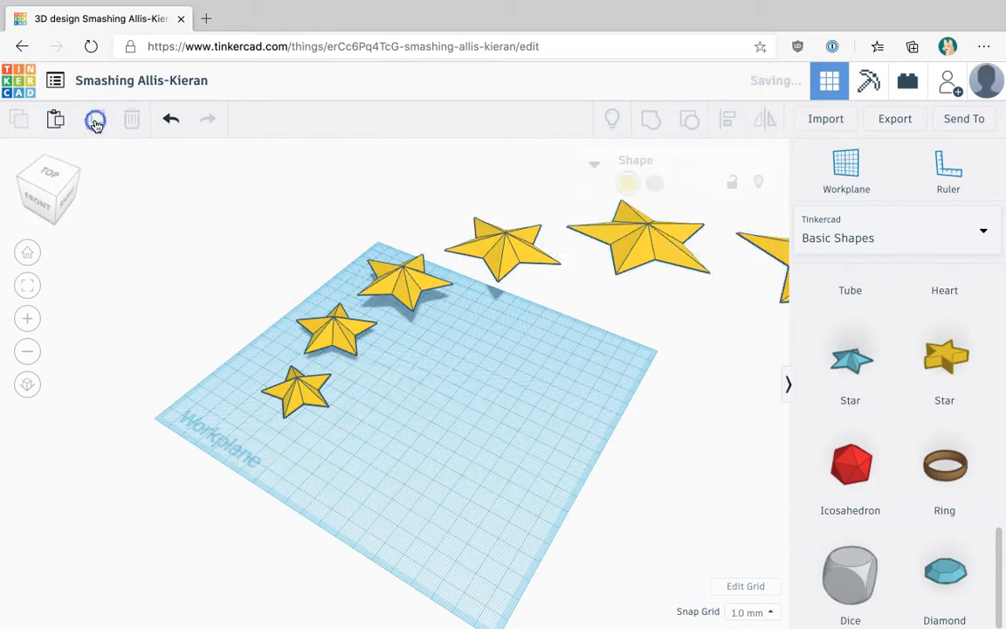
scroll(260, 265, down, 3)
scroll(260, 265, down, 3)
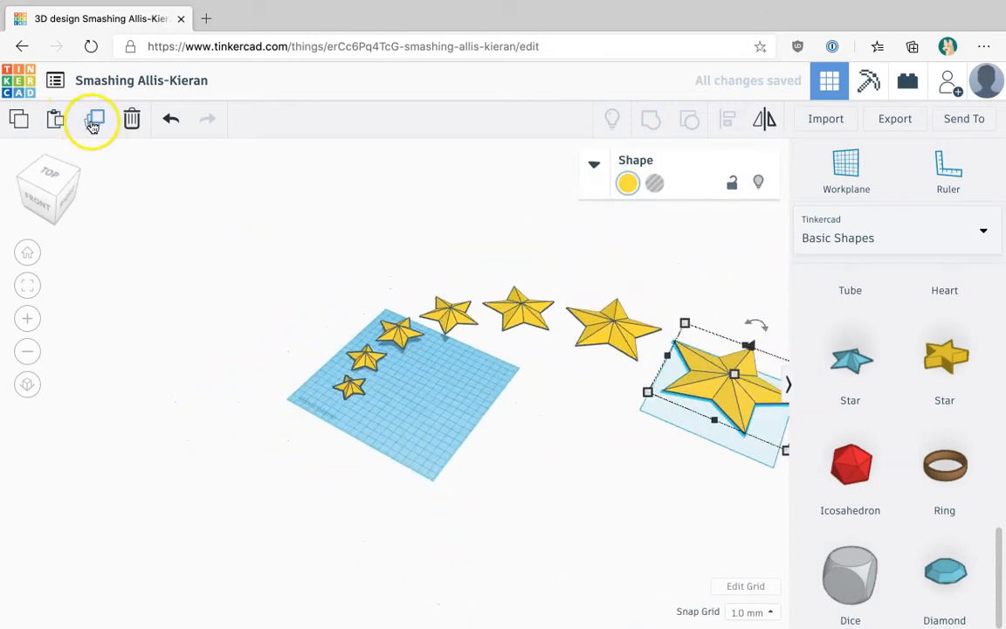
click(93, 124)
scroll(240, 263, down, 3)
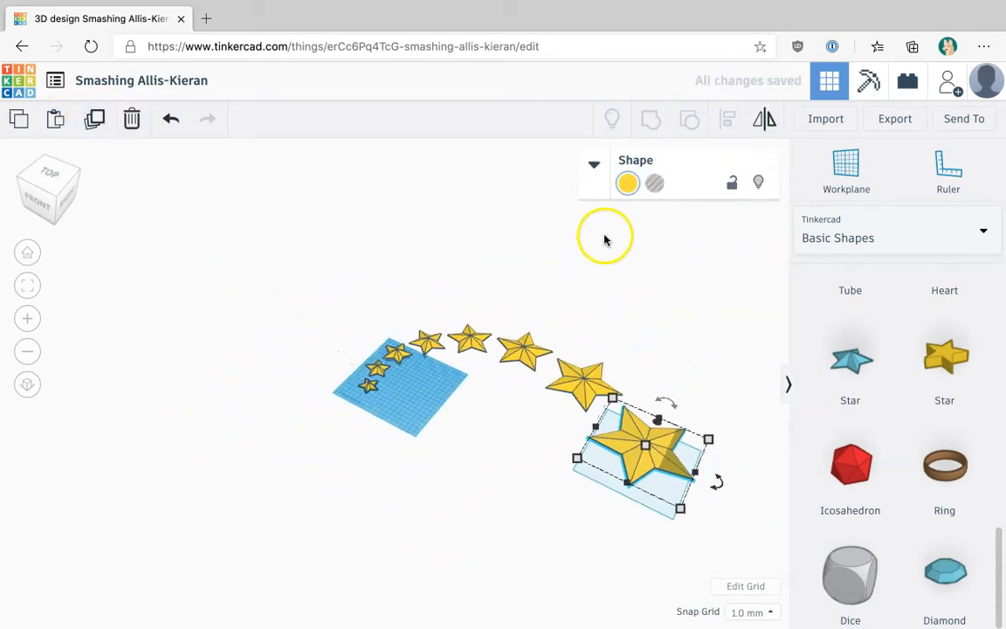
click(442, 460)
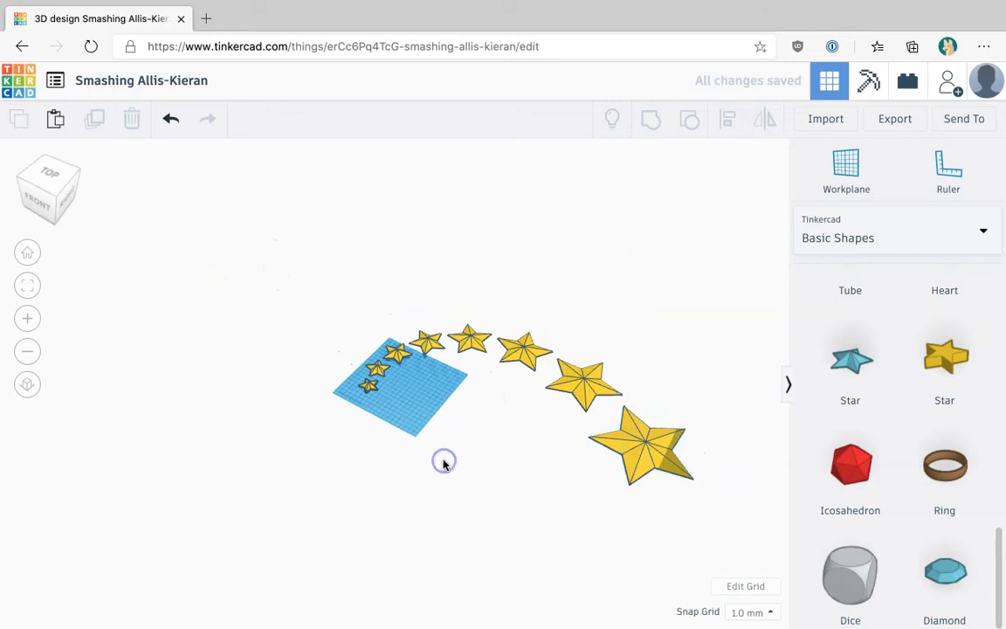
- Select and delete all the yellow stars to clear the workplane
right_drag(532, 460, 651, 484)
scroll(558, 314, up, 5)
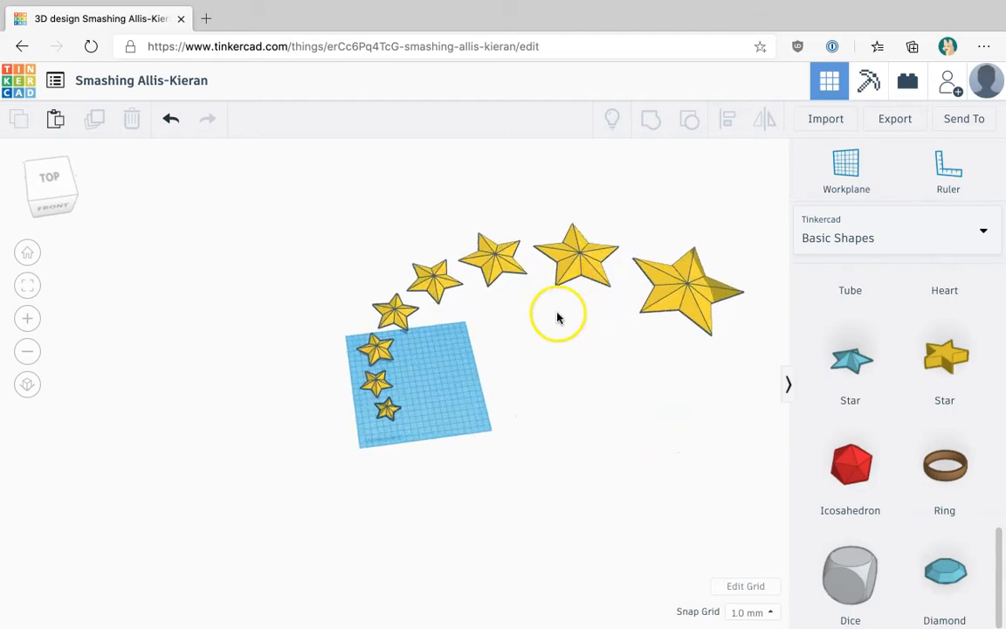
right_drag(567, 351, 622, 389)
click(347, 358)
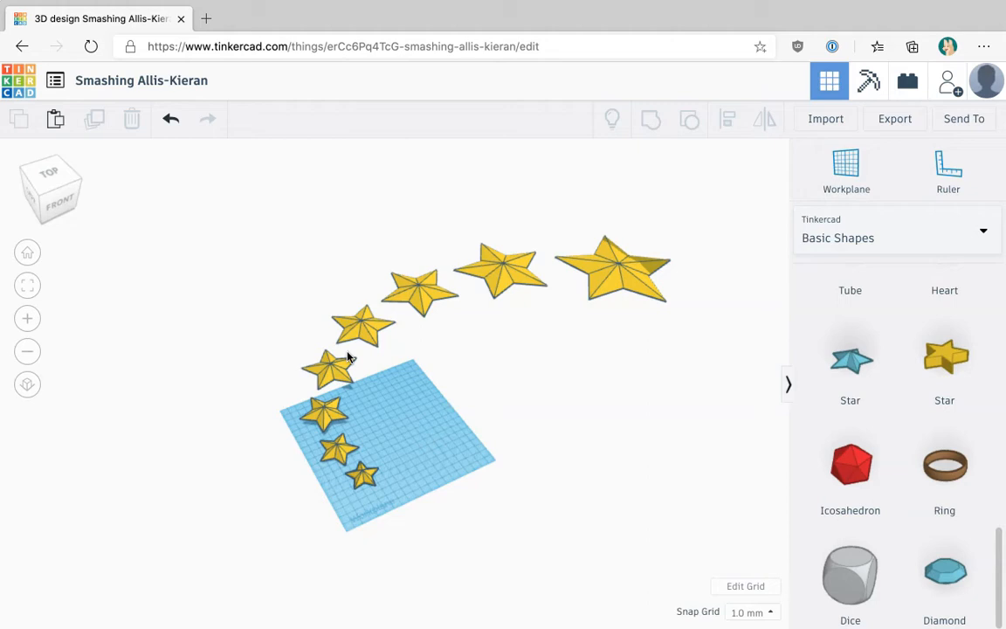
drag(242, 178, 693, 548)
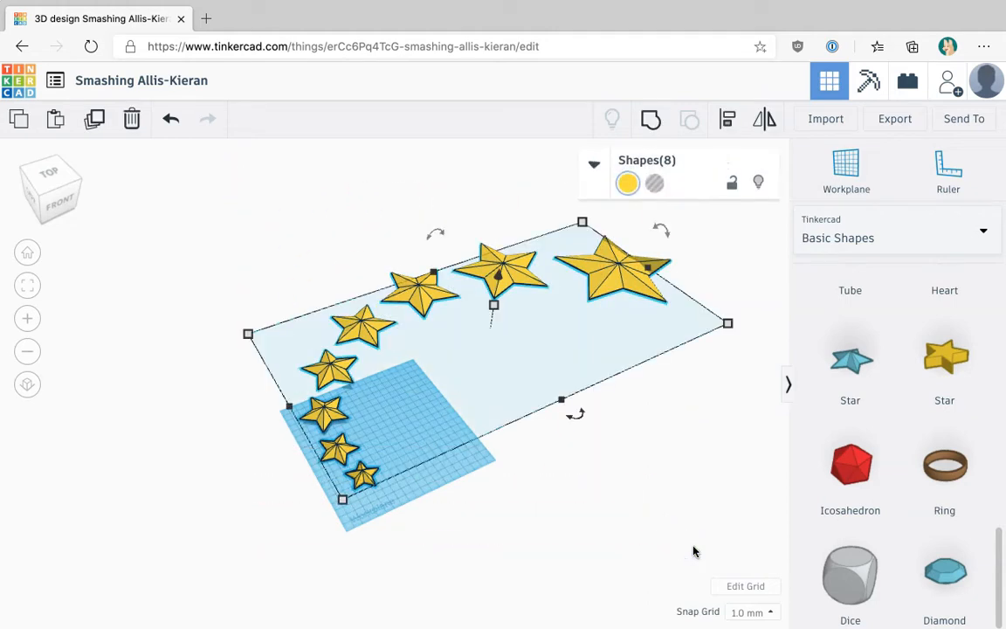
key(Delete)
right_drag(436, 524, 426, 297)
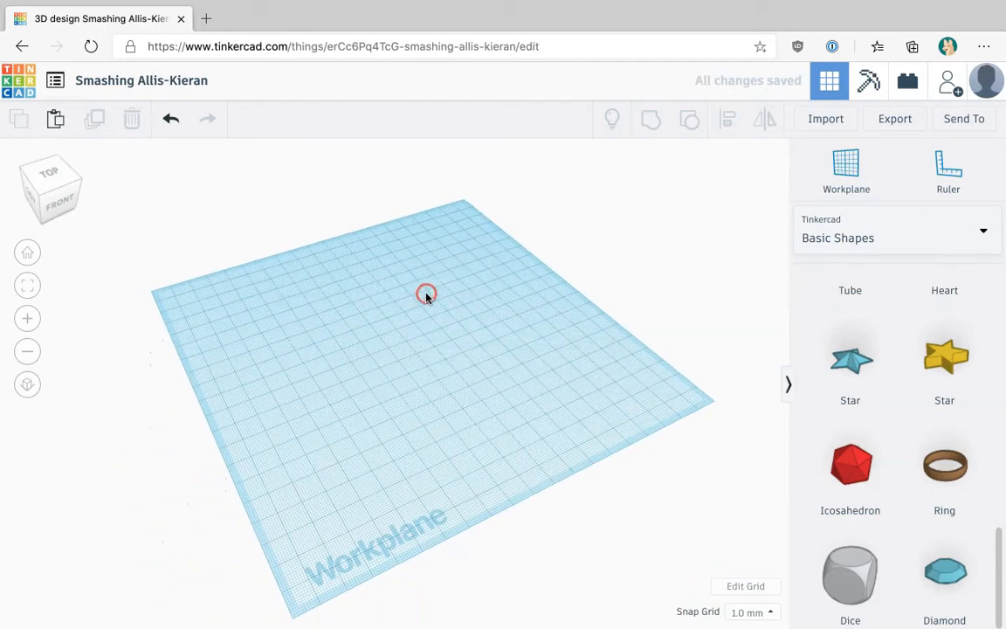
scroll(917, 429, up, 15)
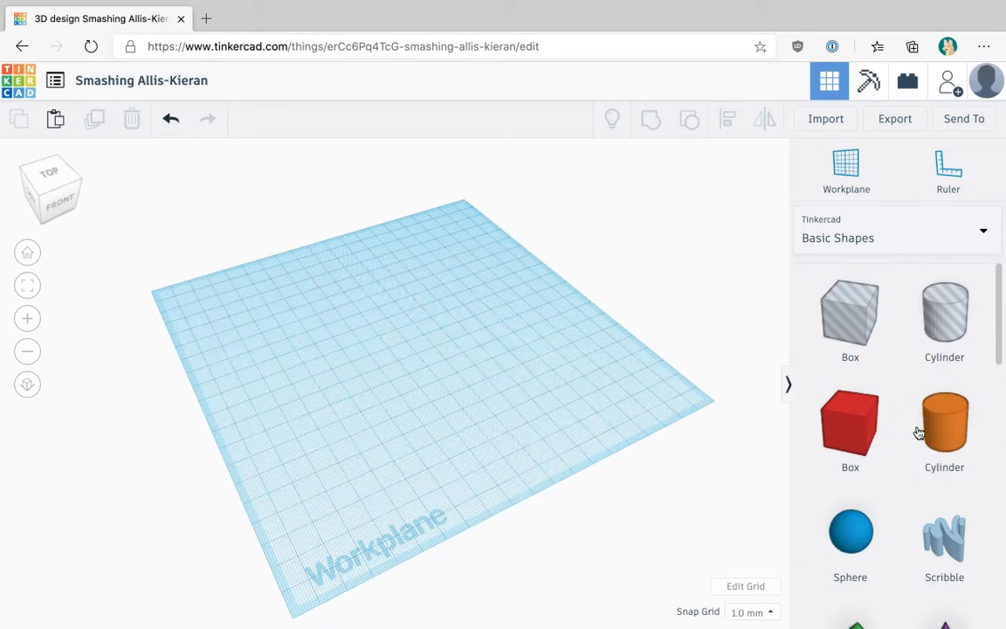
- Place a red box, an orange cylinder and a blue sphere spaced apart on the empty workplane
click(839, 442)
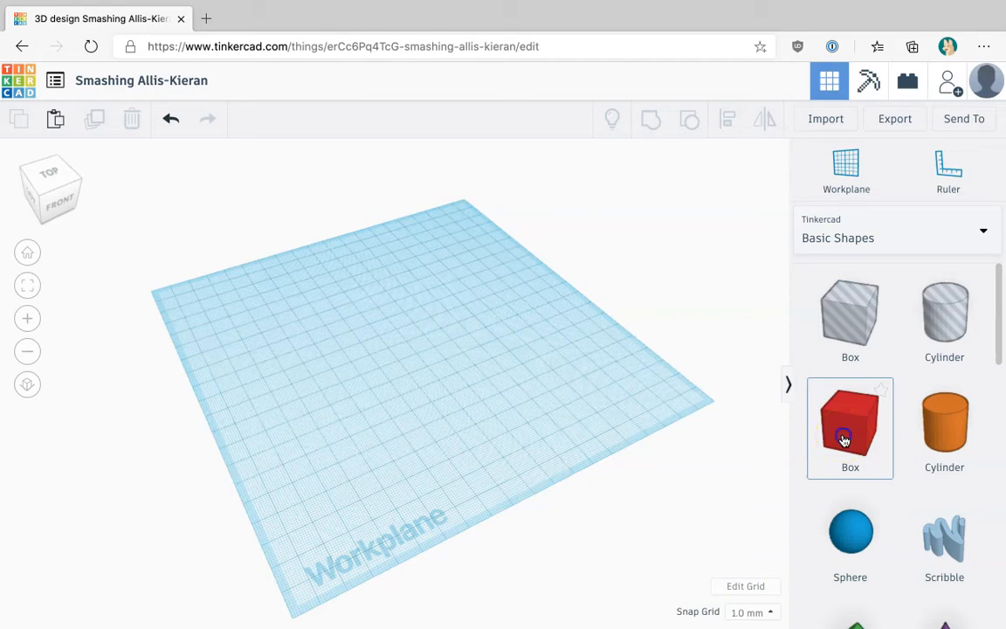
click(475, 337)
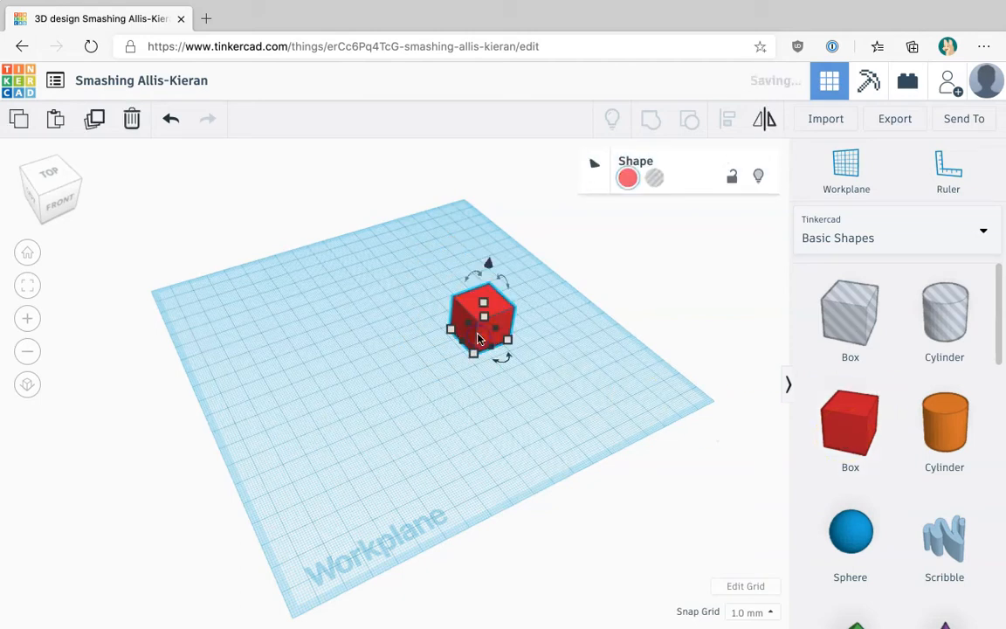
click(979, 422)
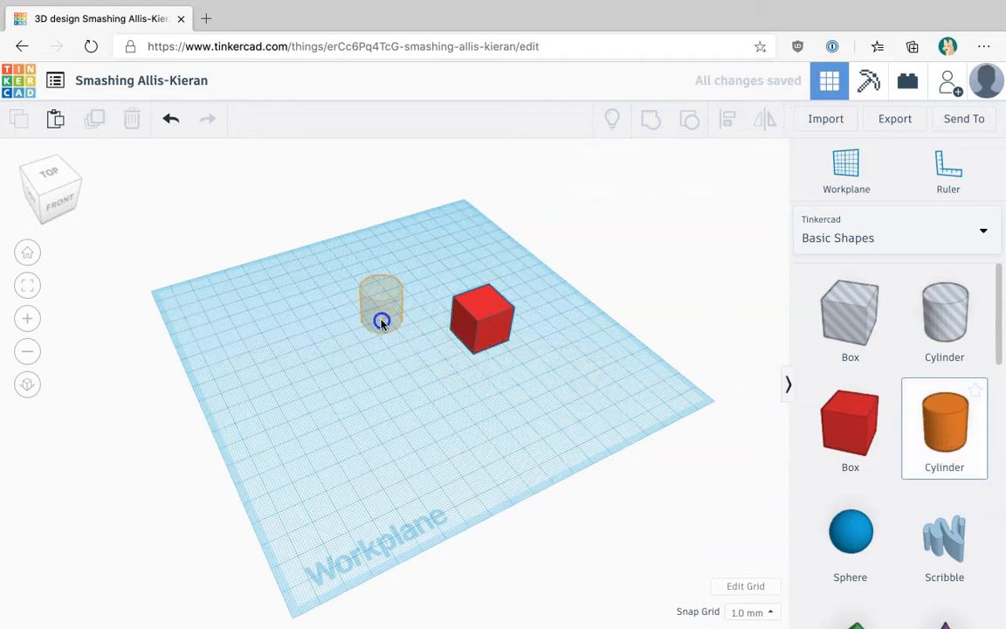
click(381, 322)
click(844, 549)
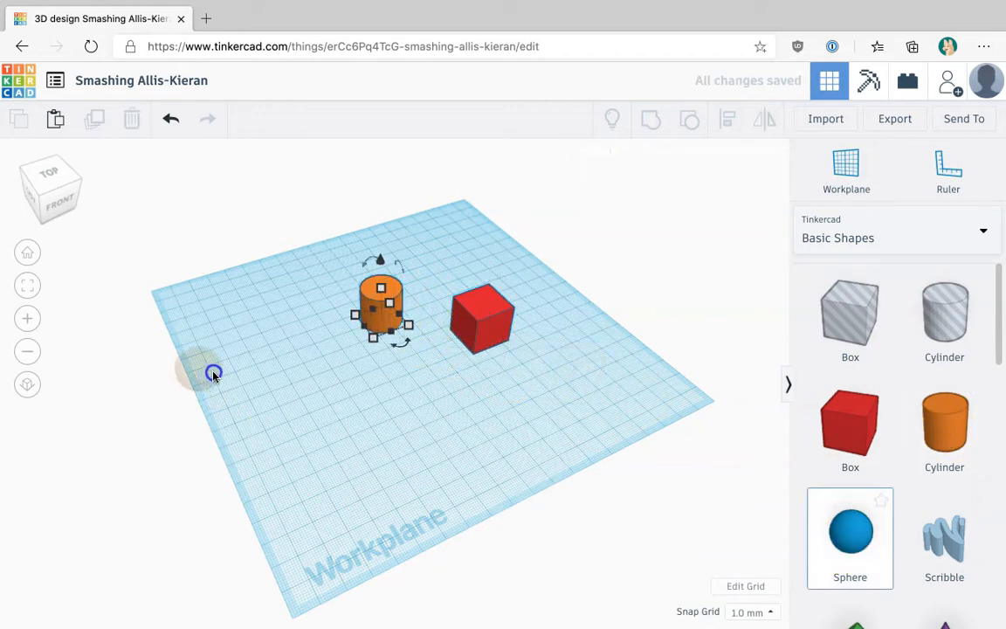
click(316, 351)
- Move the orange cylinder about 29 mm toward the workplane's front edge and fine-tune its position between the sphere and the box
scroll(390, 370, up, 3)
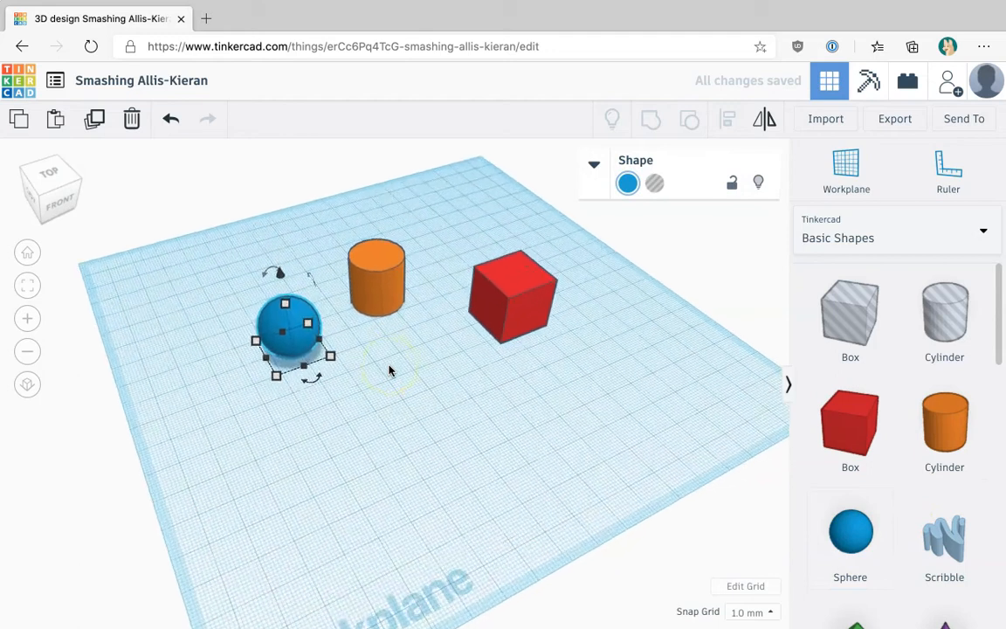
click(384, 294)
drag(396, 263, 428, 307)
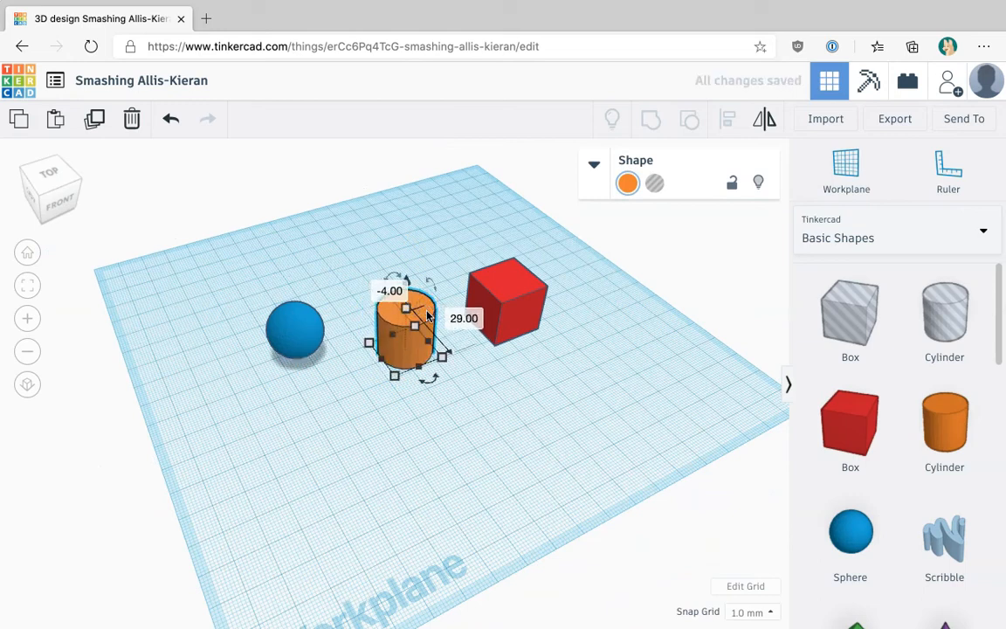
scroll(428, 314, up, 5)
drag(443, 264, 487, 259)
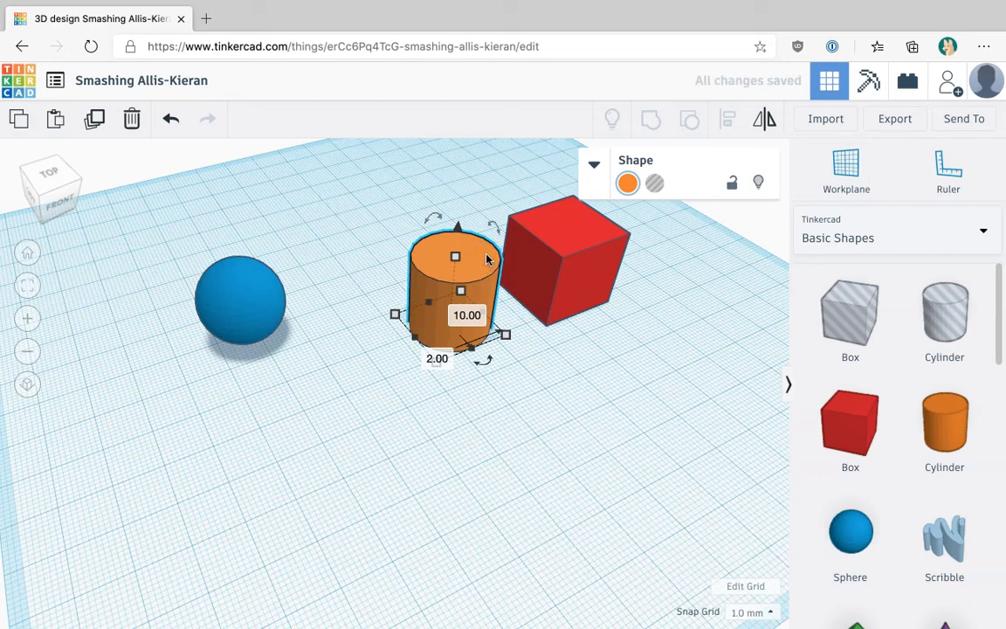
mouse_move(482, 257)
mouse_down()
mouse_move(467, 295)
mouse_move(466, 261)
mouse_up()
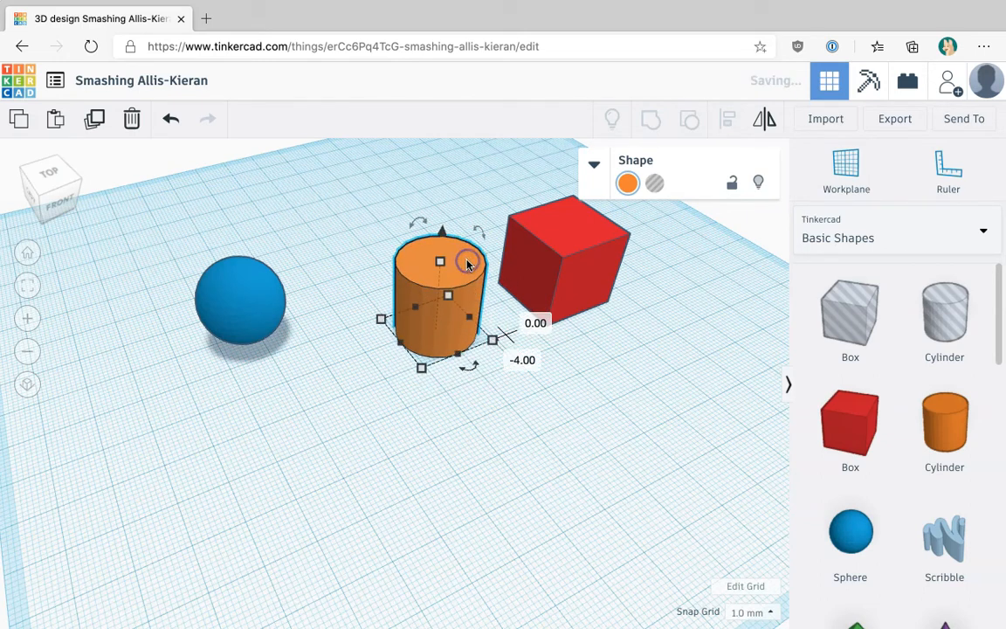
- Select the cylinder, sphere and box together and align their front-to-back centres so they form a straight row
shift+click(246, 292)
shift+click(563, 240)
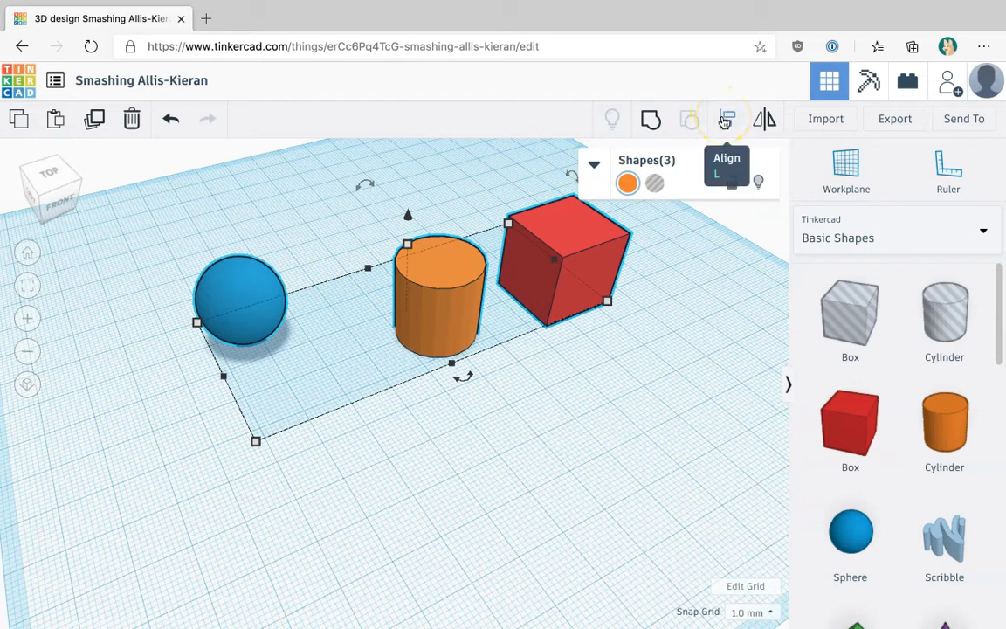
click(726, 122)
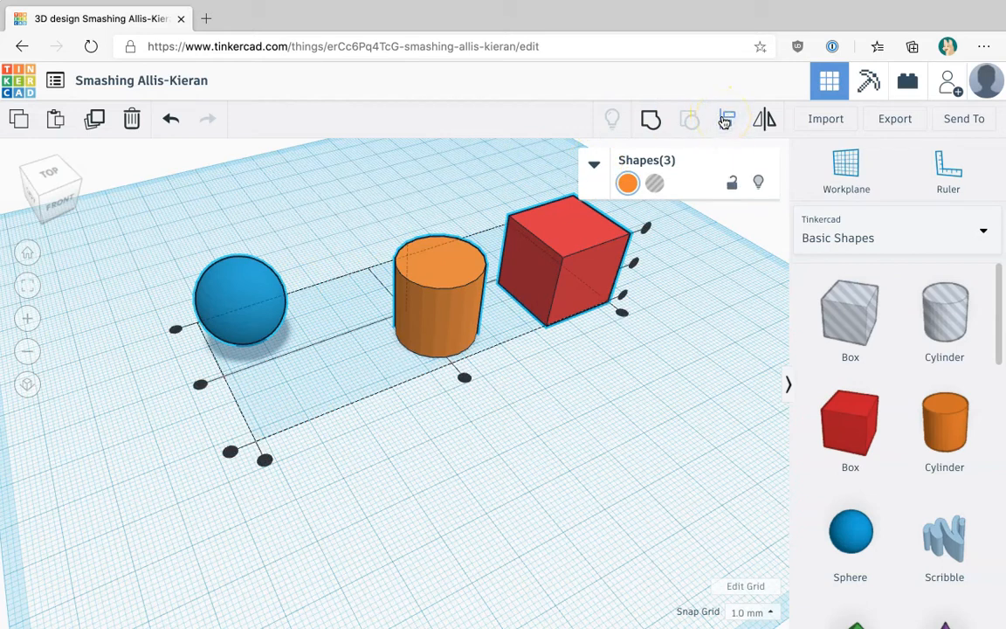
mouse_move(200, 388)
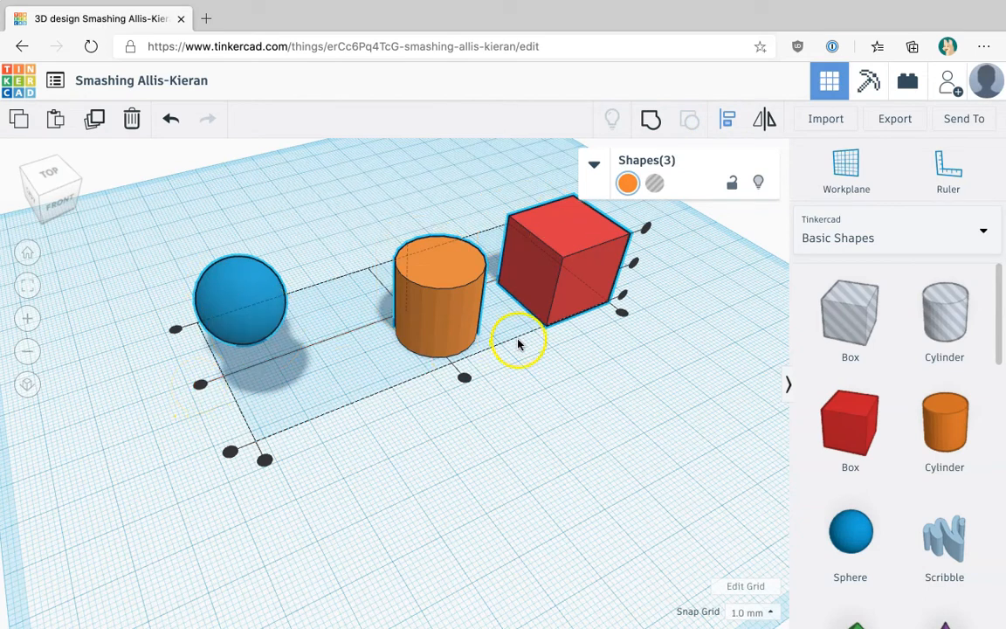
right_drag(387, 458, 382, 427)
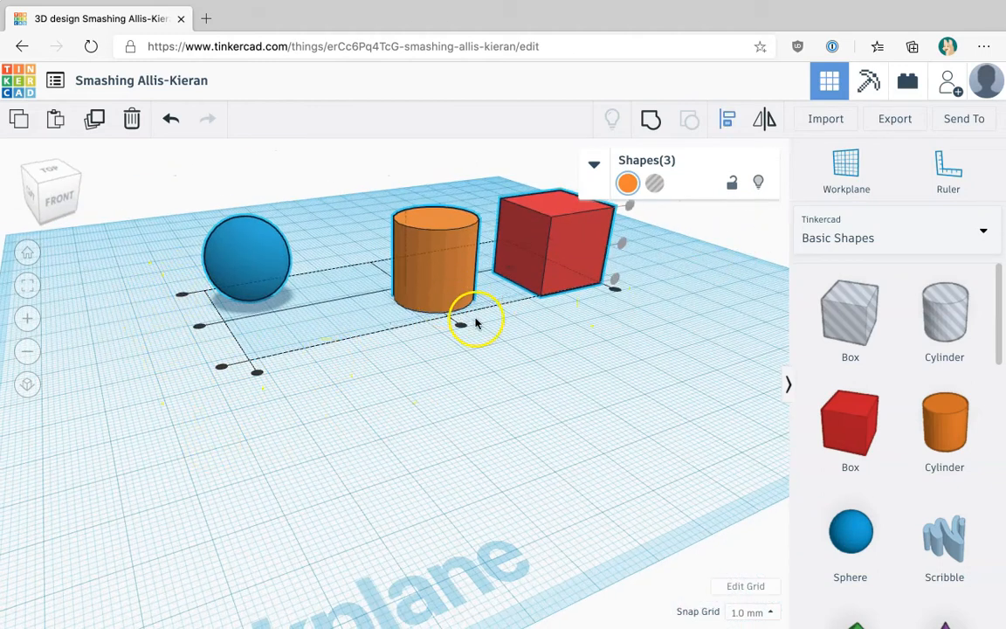
right_drag(392, 429, 416, 436)
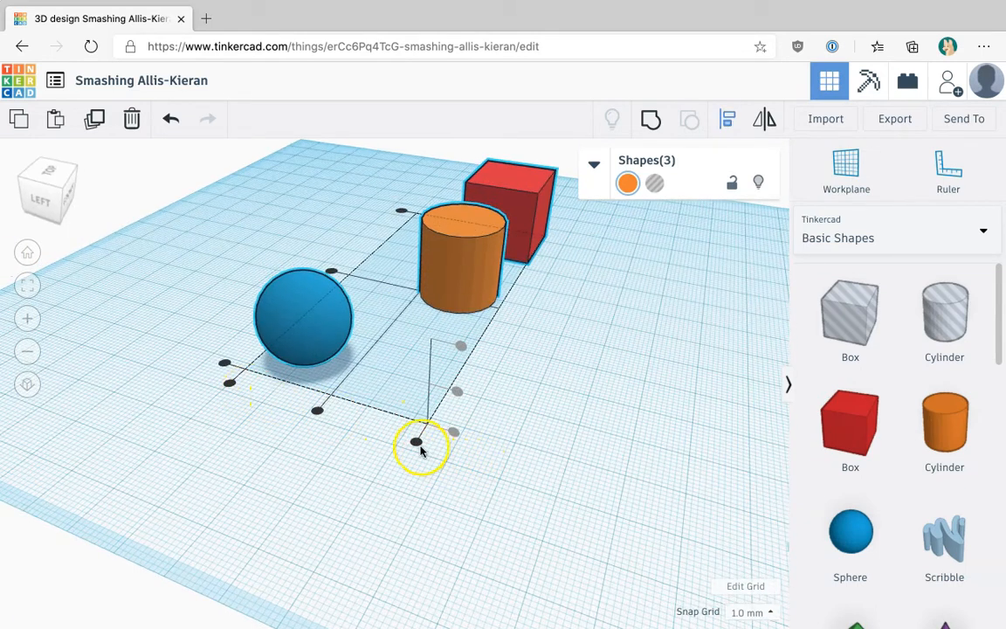
mouse_move(417, 442)
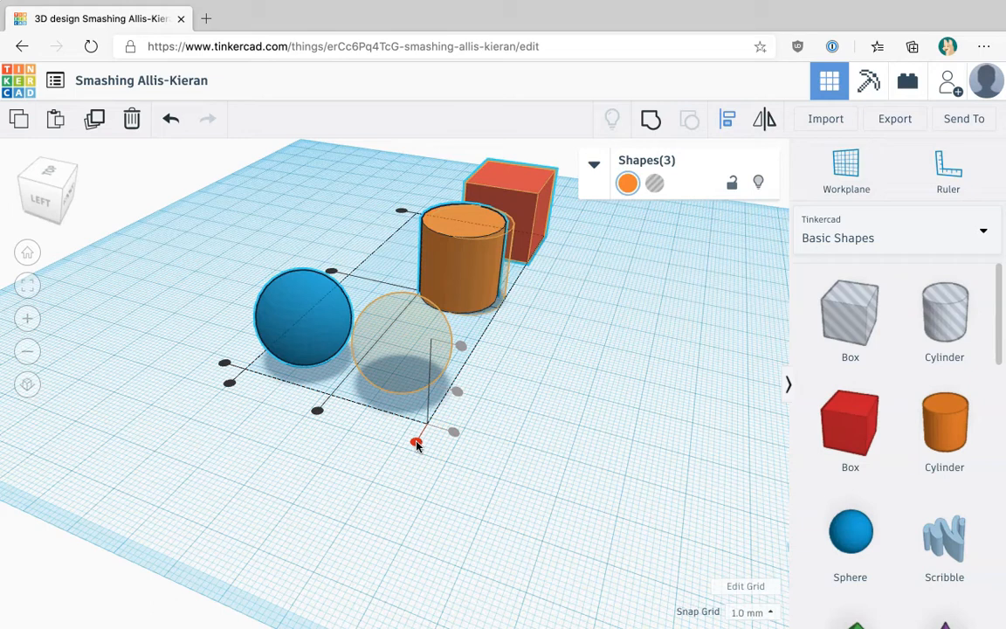
mouse_move(318, 414)
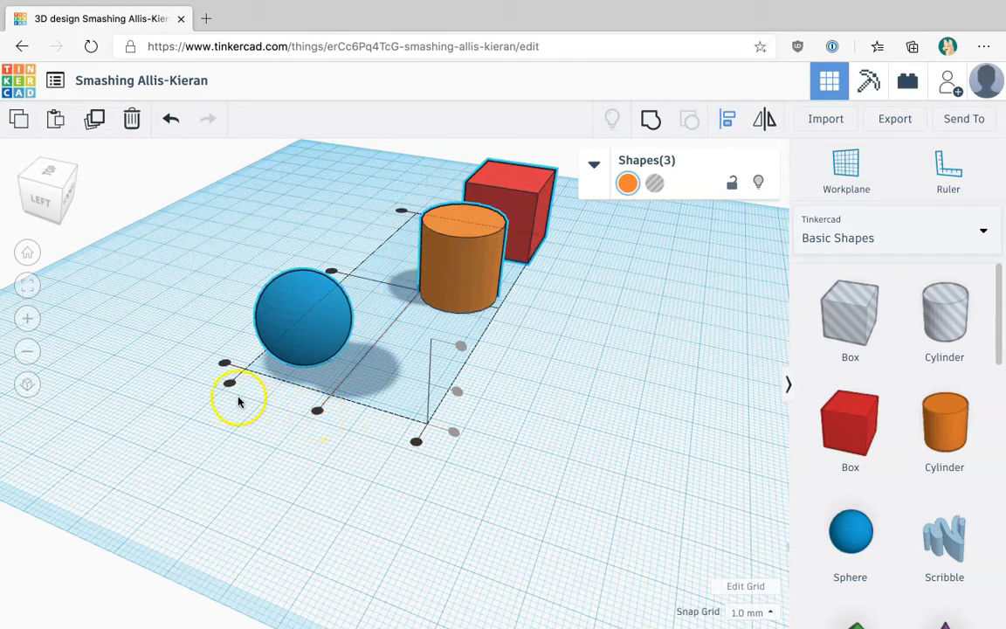
mouse_move(229, 384)
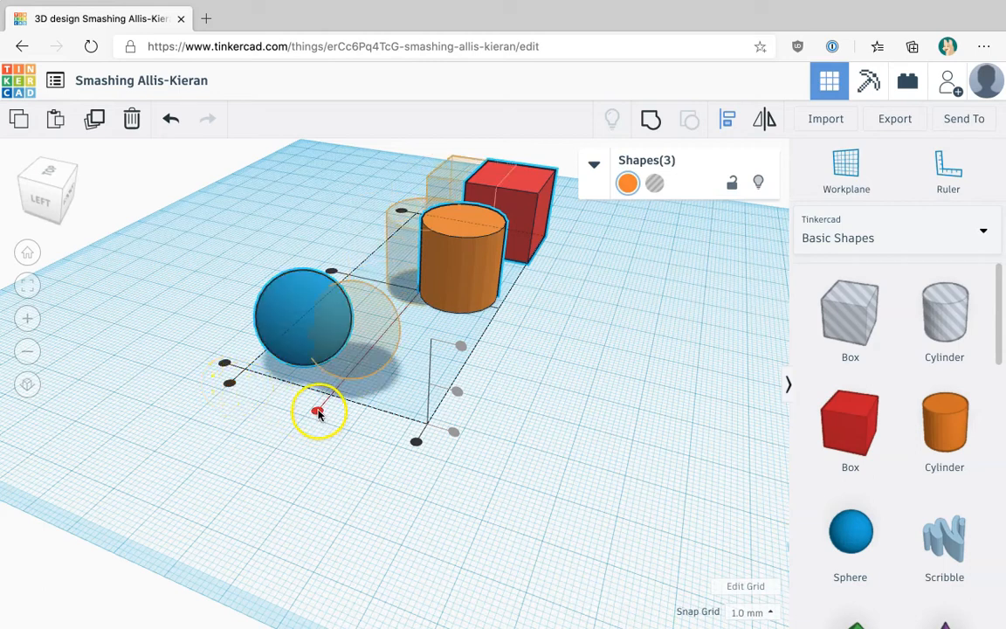
click(318, 414)
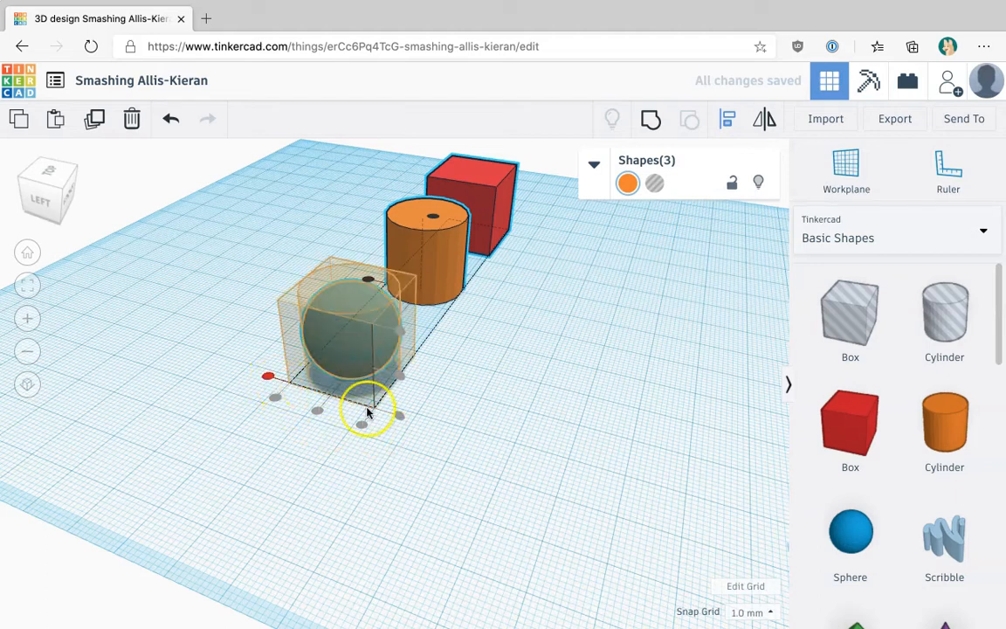
- Examine the row from above and from the side, including the Align tool's lengthwise and height alignment options
right_drag(366, 408, 461, 506)
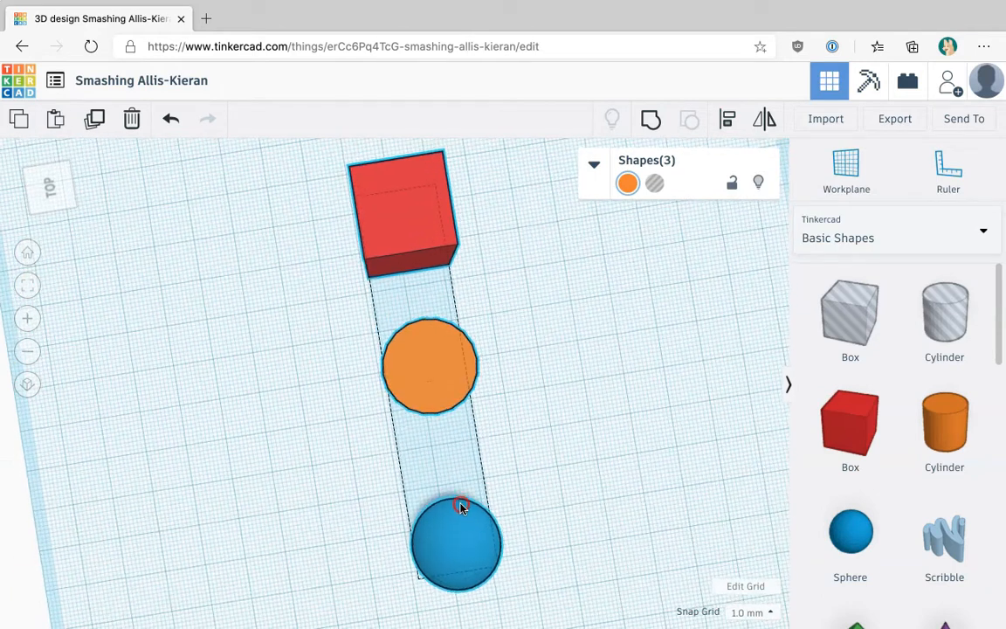
key(l)
right_drag(634, 409, 692, 394)
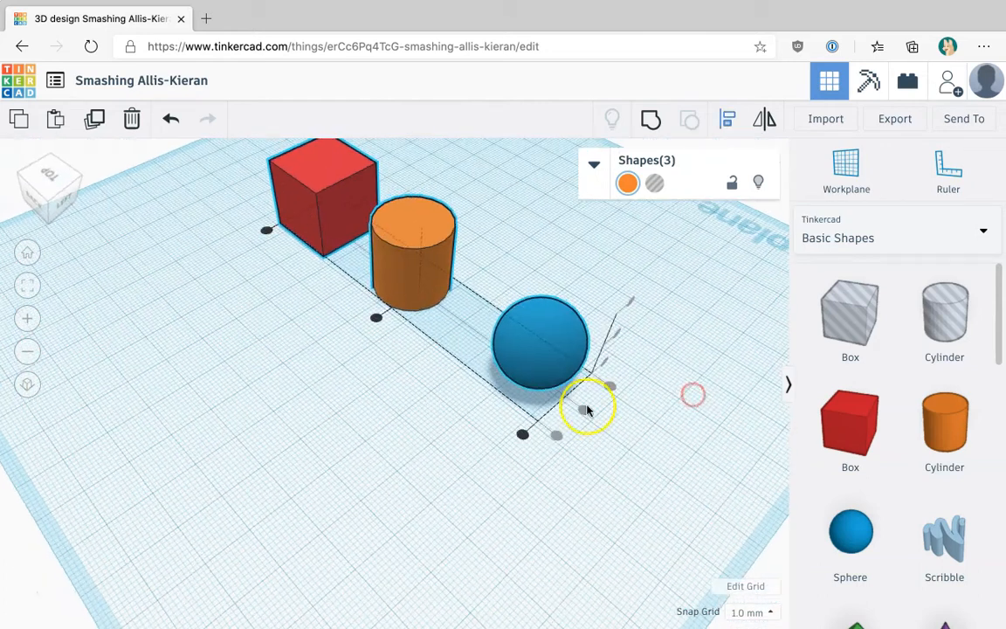
right_drag(421, 428, 423, 465)
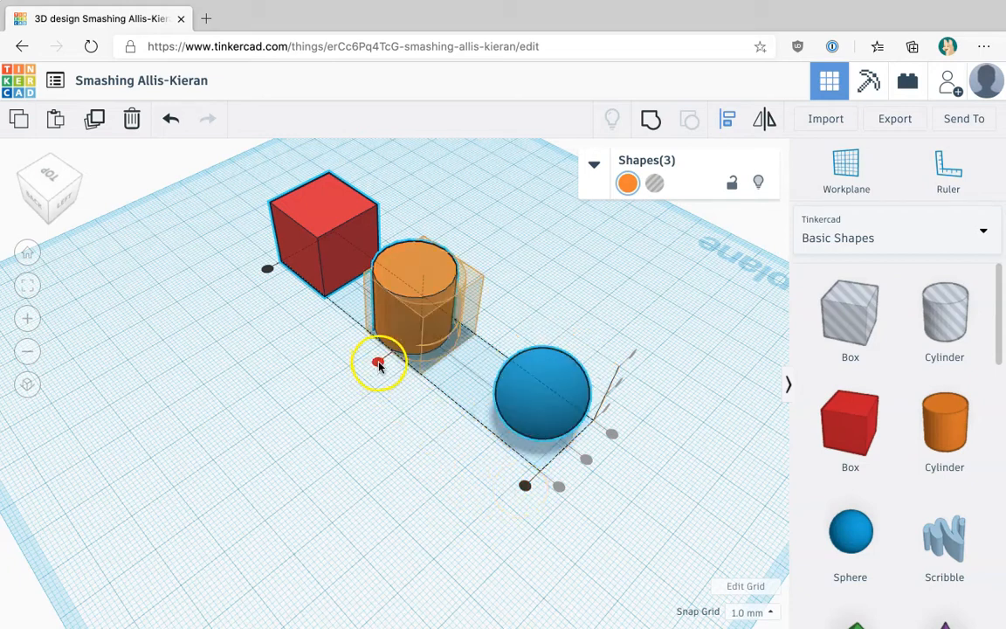
right_drag(634, 379, 593, 299)
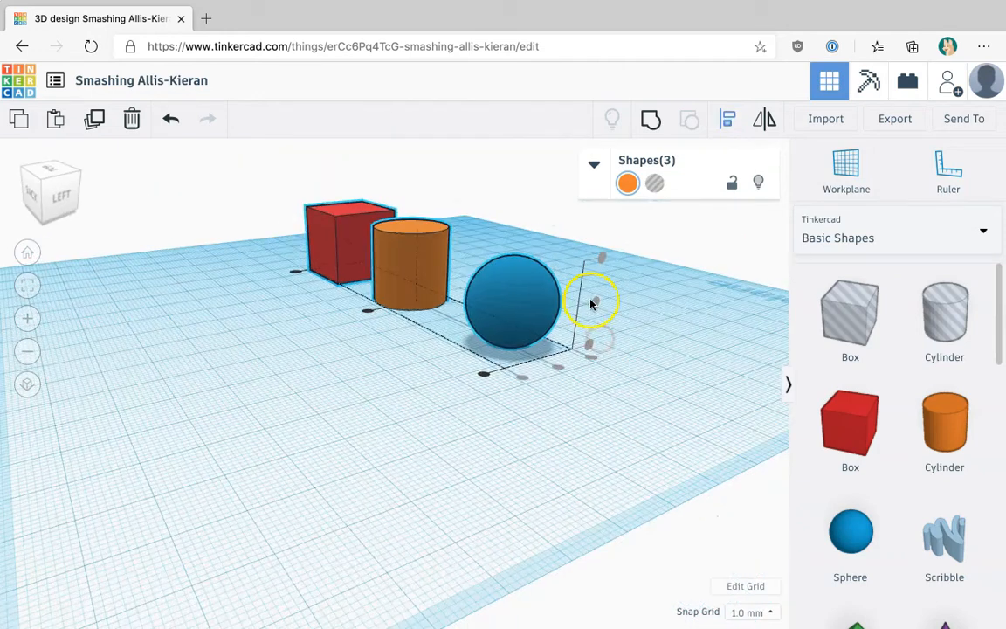
click(483, 376)
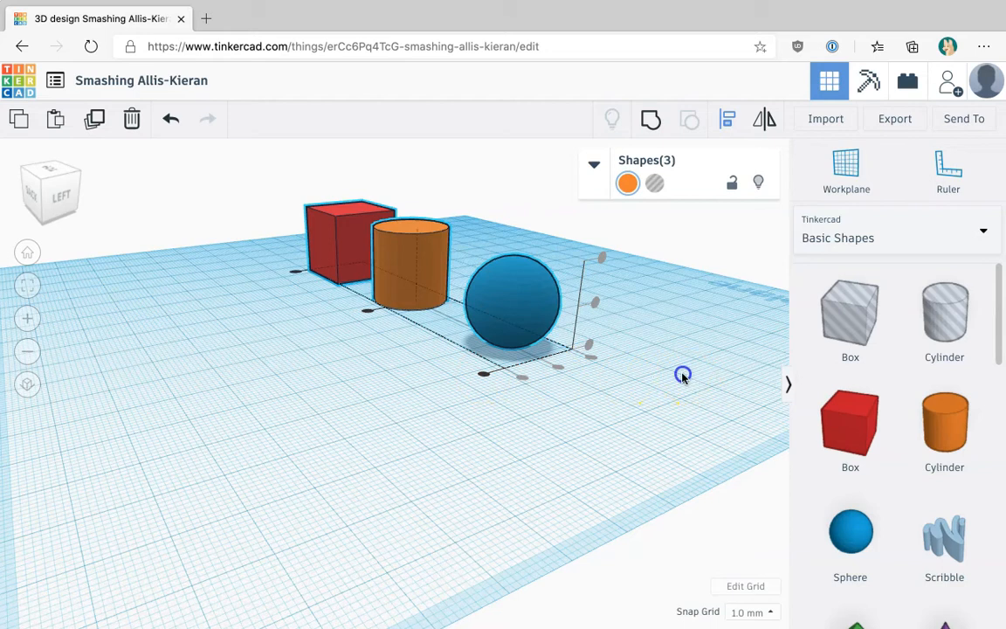
click(640, 353)
- Try moving the blue sphere against the cylinder and shifting the cylinder out of the row, and undo the last move
right_drag(569, 397, 411, 449)
drag(229, 472, 310, 406)
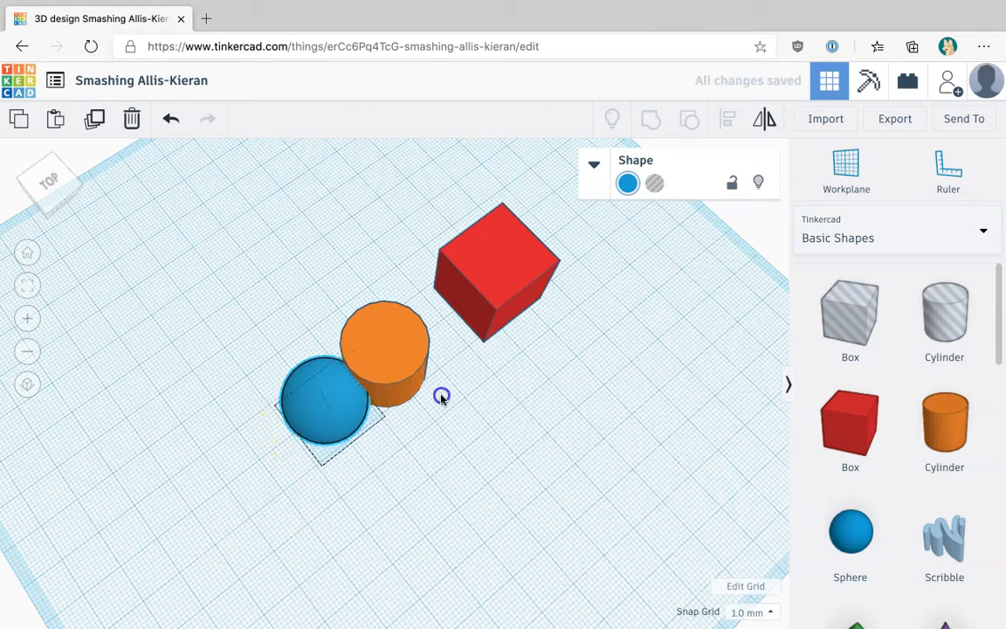
drag(379, 332, 435, 376)
key(ctrl+z)
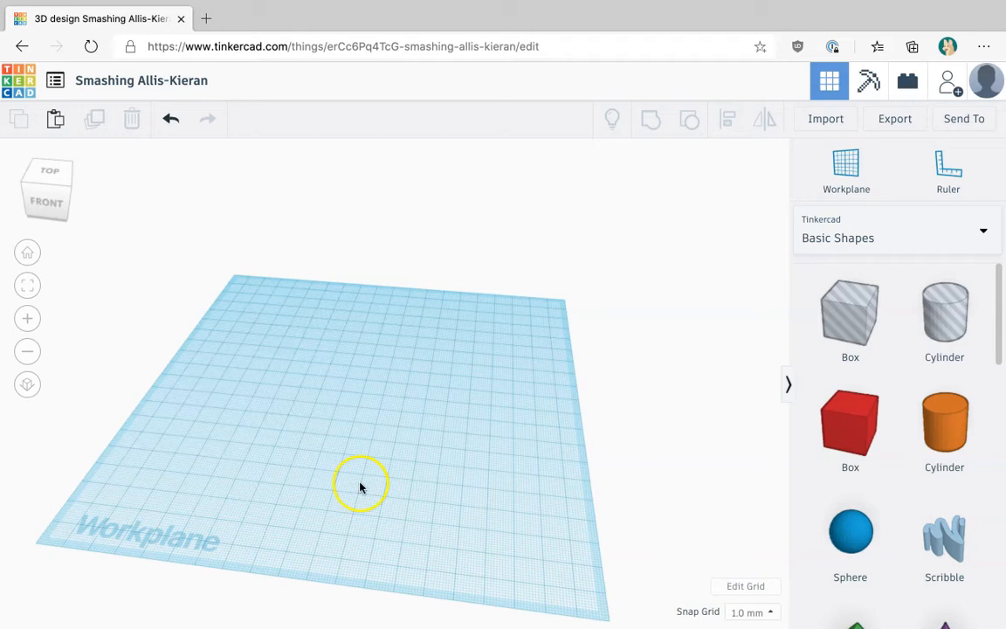
- Place a box, a cylinder and a sphere scattered across the empty workplane and raise the sphere 23 mm above it
drag(838, 416, 509, 383)
drag(937, 433, 418, 434)
drag(863, 546, 331, 347)
drag(328, 285, 328, 242)
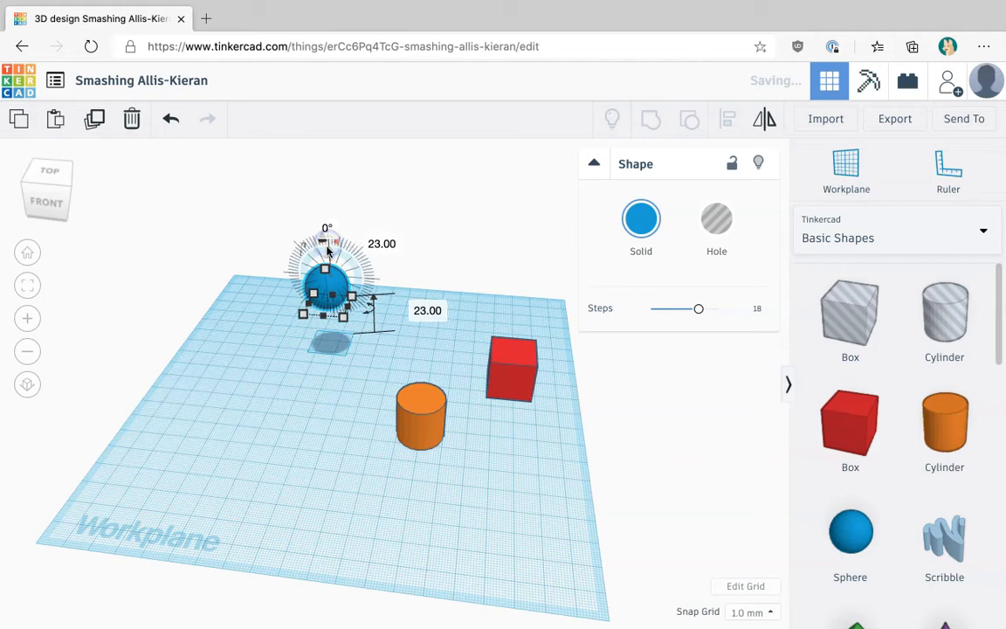
click(352, 409)
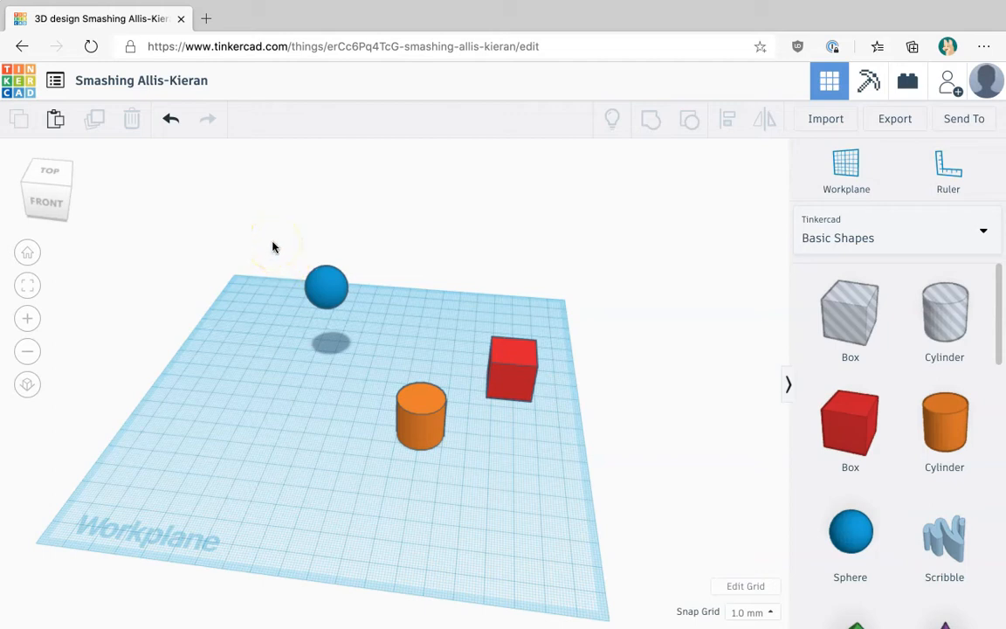
- Select the sphere, box and cylinder together and align them on their left-to-right centres
drag(265, 234, 588, 490)
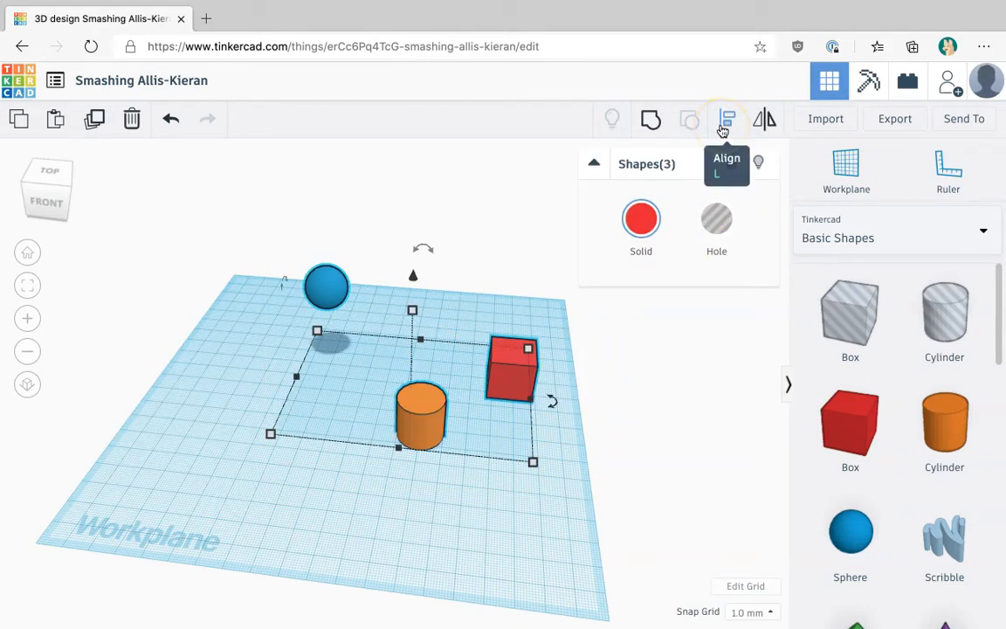
click(723, 127)
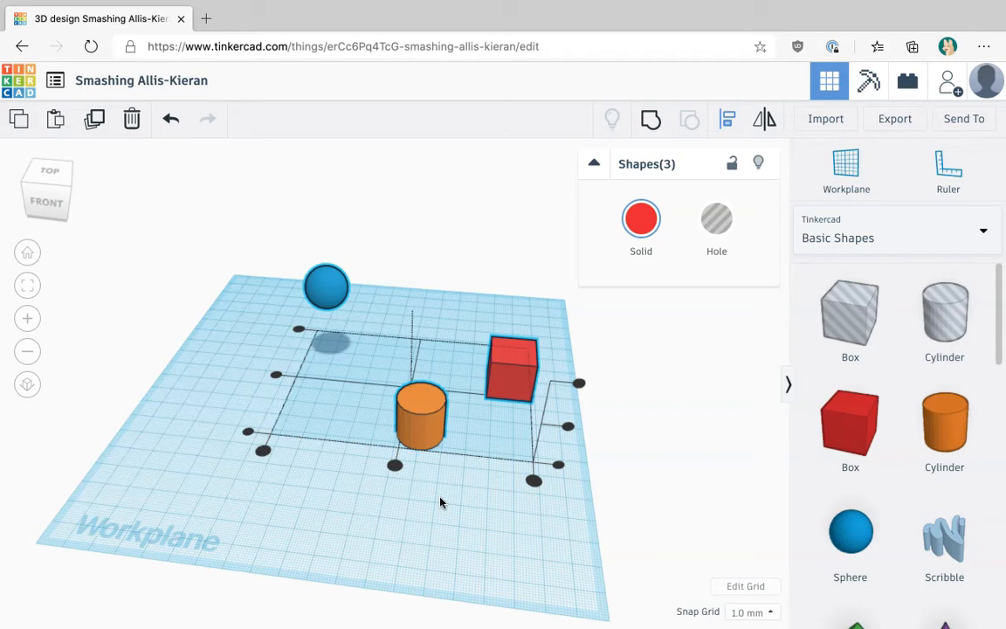
mouse_move(260, 455)
mouse_move(533, 483)
mouse_move(395, 468)
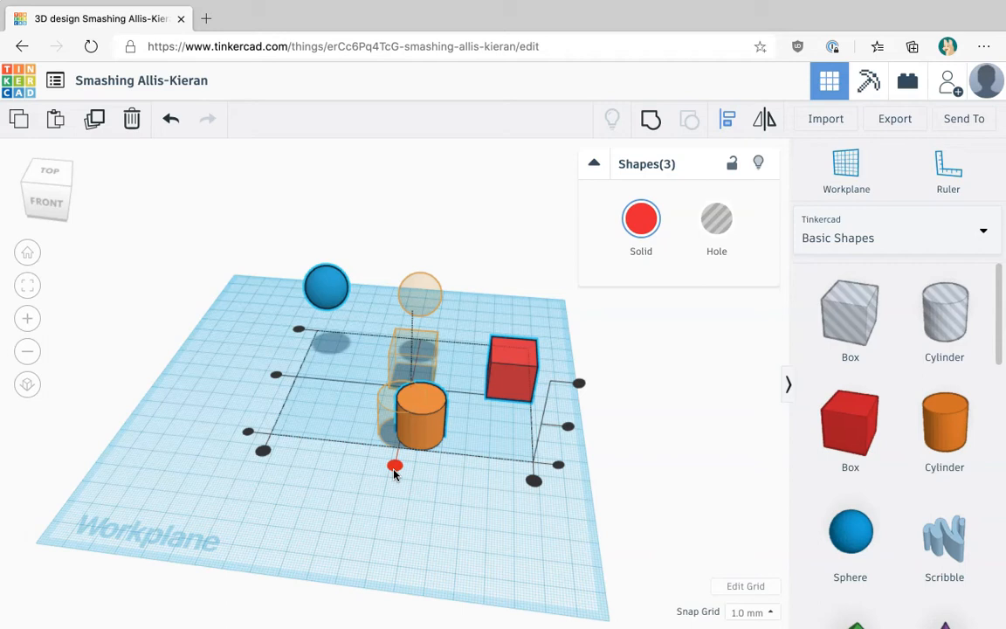
click(394, 467)
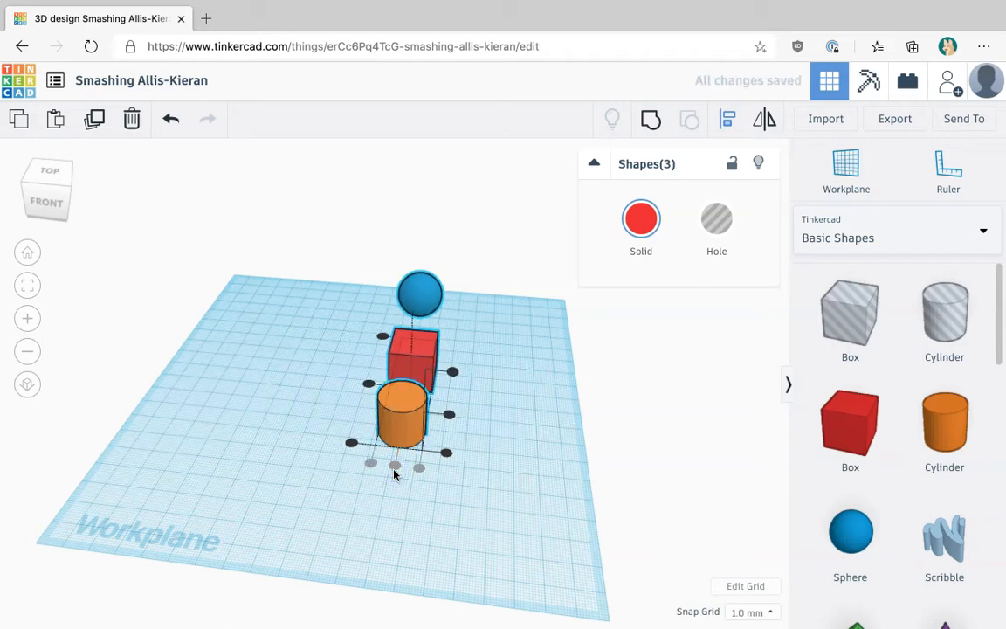
- Align the bottoms of the three shapes so the raised sphere rests level with the box and cylinder
scroll(394, 474, up, 5)
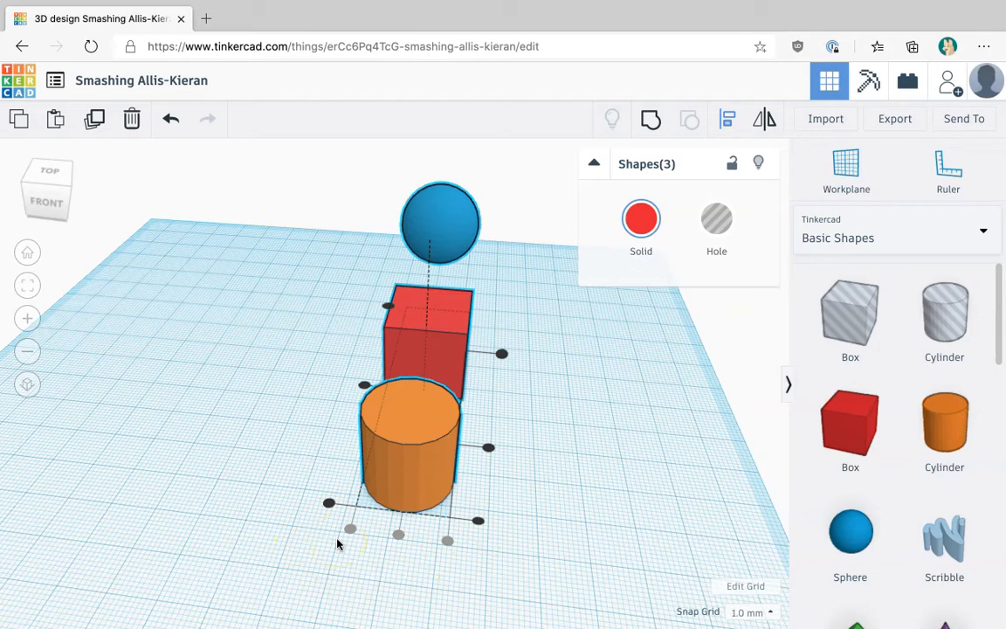
right_drag(626, 420, 470, 410)
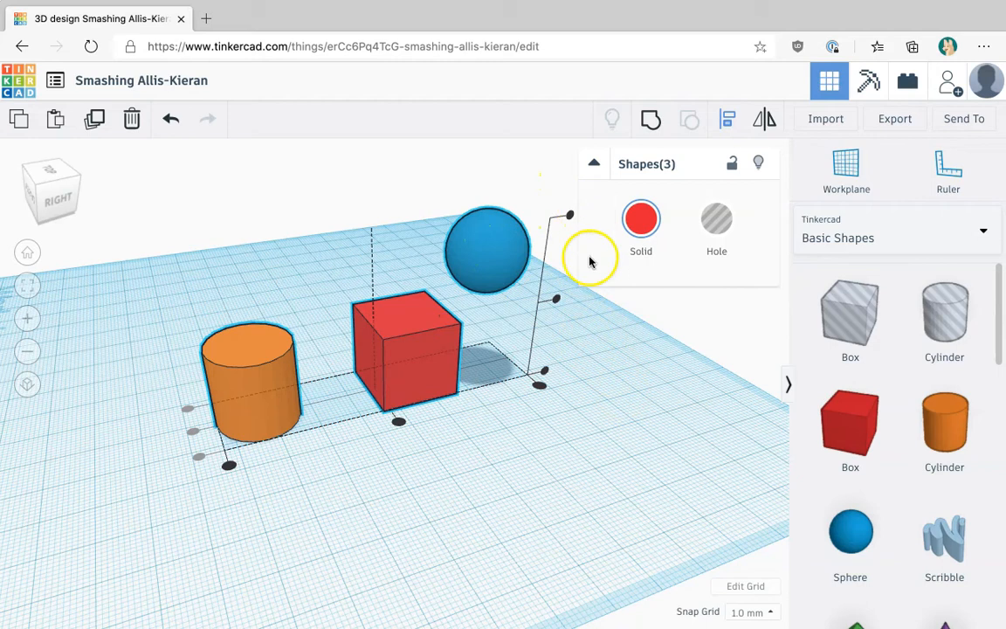
mouse_move(557, 300)
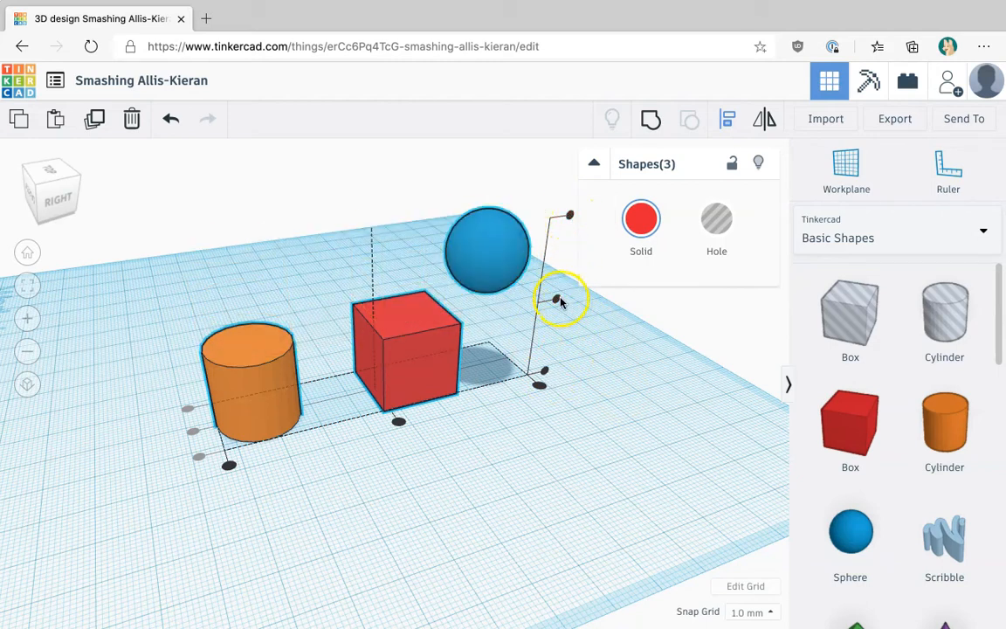
click(544, 372)
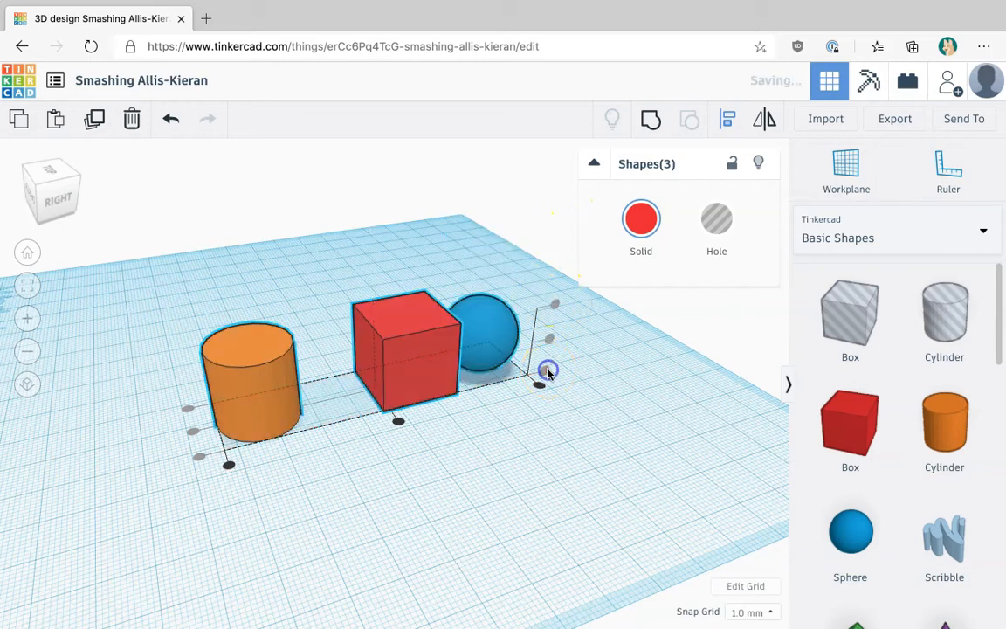
right_drag(654, 410, 519, 478)
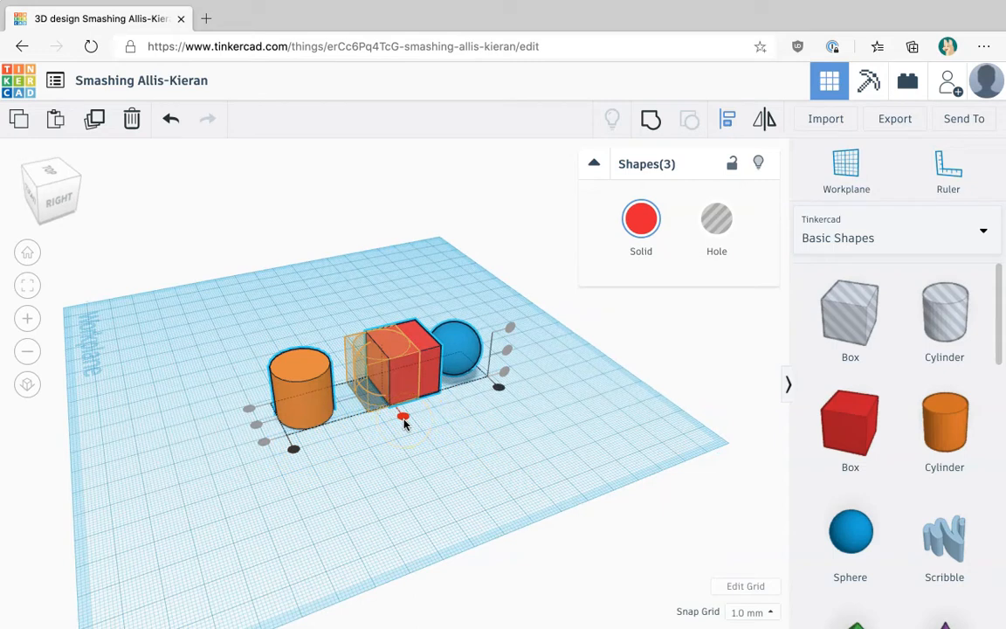
- Select the aligned cylinder, box and sphere together and delete them from the workplane
click(469, 479)
right_drag(543, 400, 416, 416)
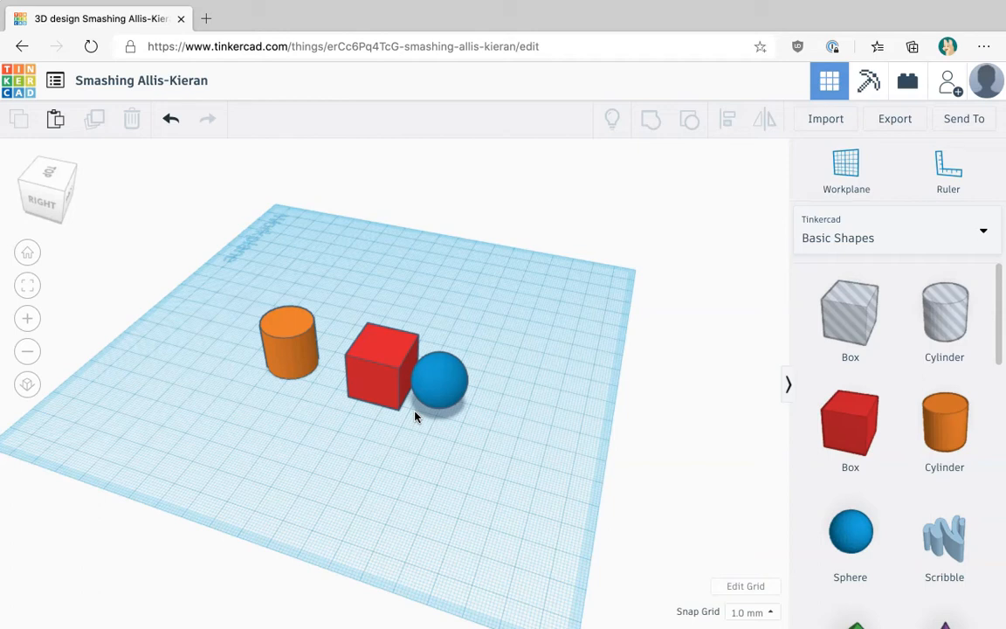
click(118, 506)
drag(215, 279, 504, 455)
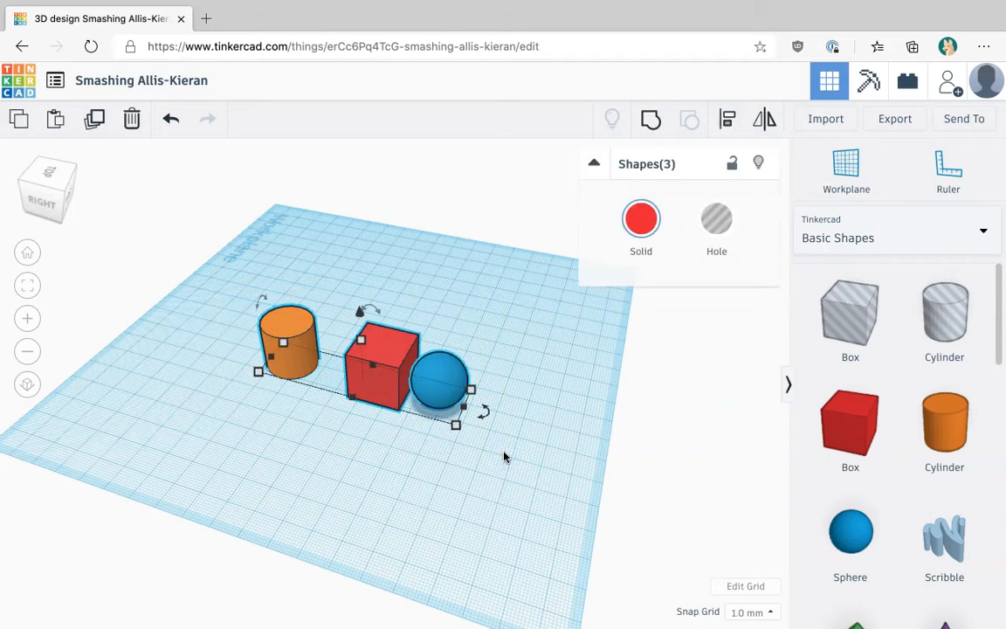
key(Delete)
- Place the faceted blue star in the middle of the empty workplane and enlarge it to about 62 × 61 mm
scroll(921, 480, down, 3)
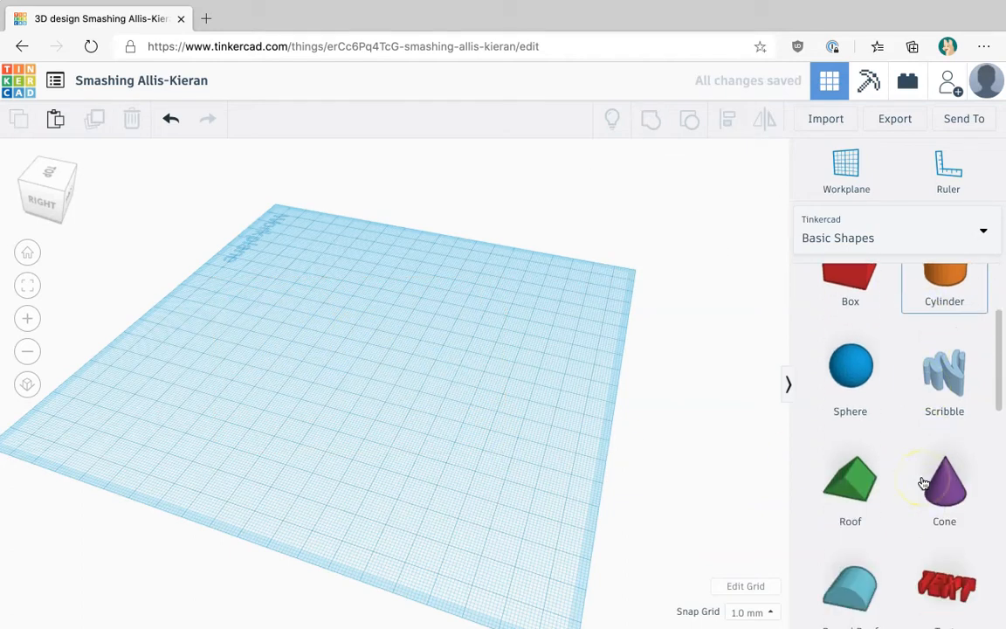
scroll(924, 483, down, 6)
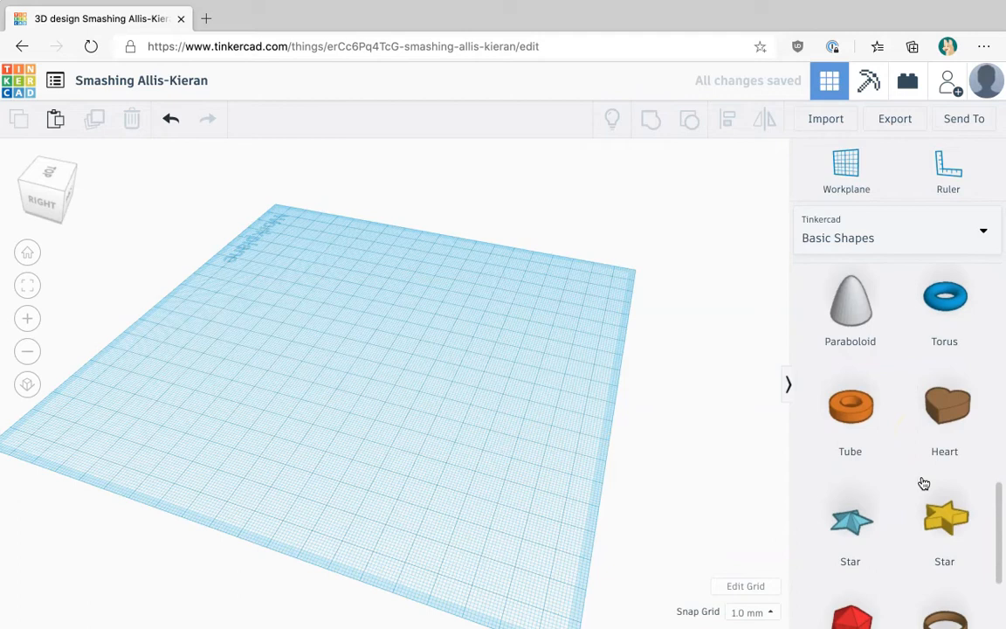
scroll(925, 480, down, 1)
drag(842, 476, 366, 353)
drag(399, 412, 427, 460)
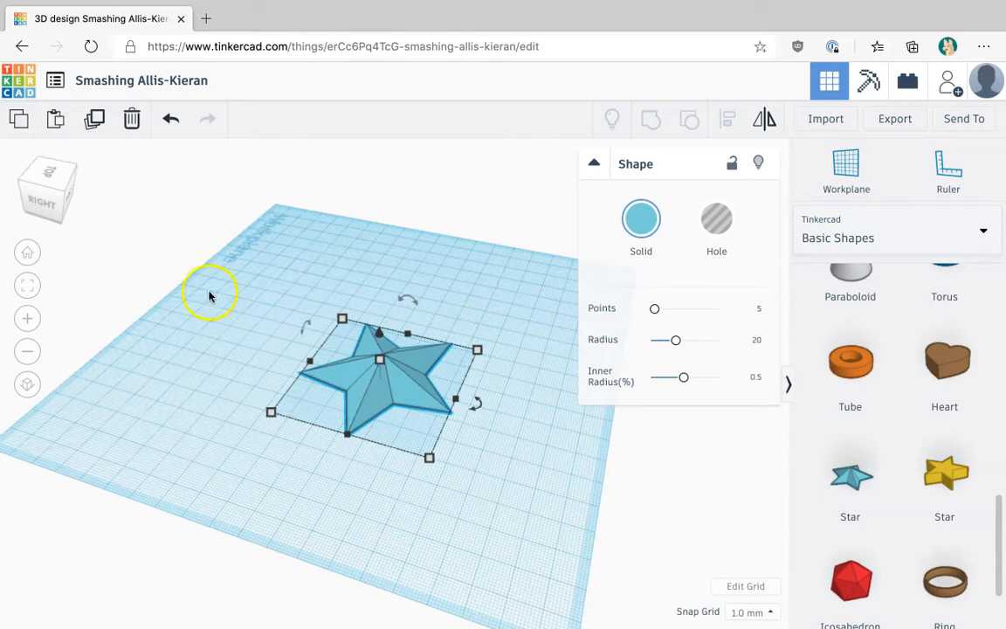
- Set a temporary workplane on one of the star's sloping facets
click(850, 172)
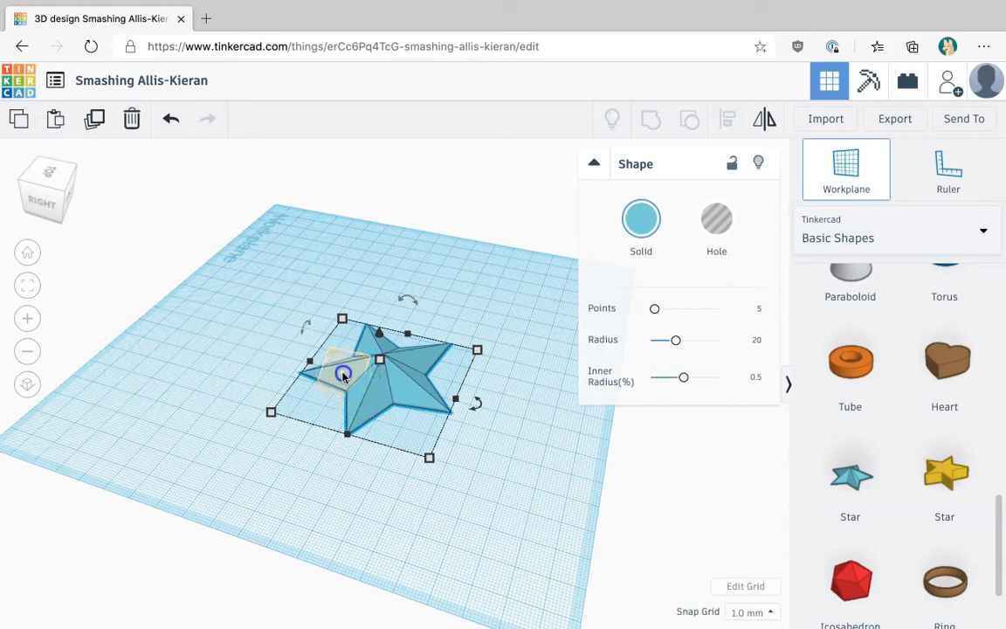
click(342, 374)
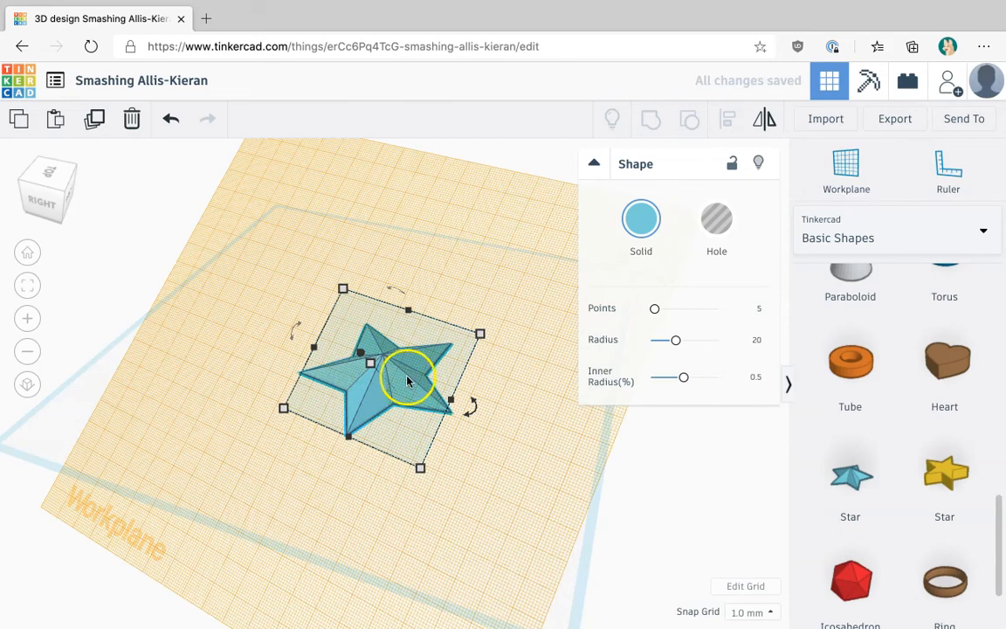
scroll(393, 428, down, 2)
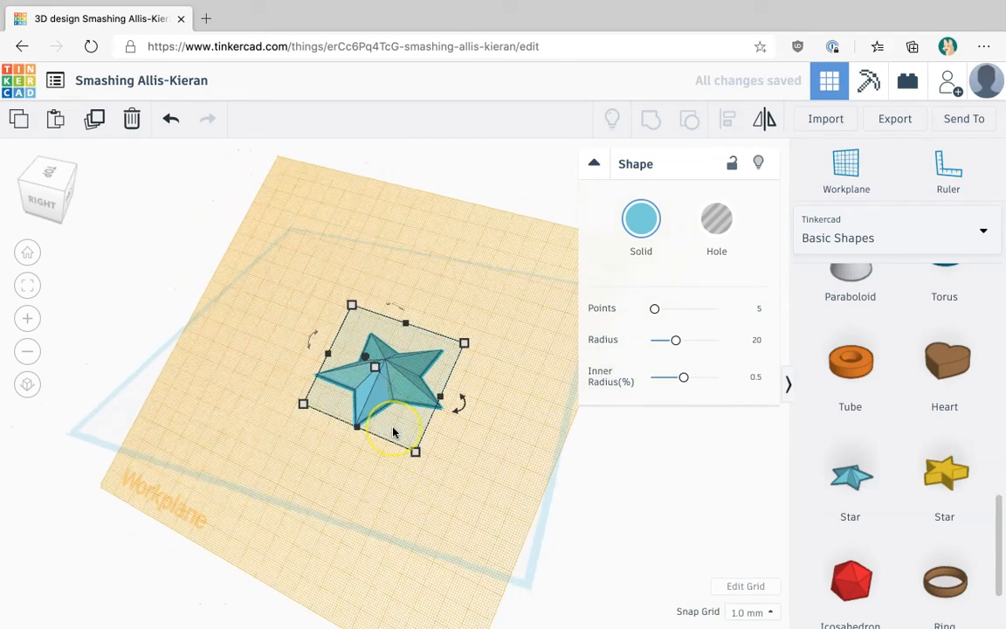
scroll(395, 432, down, 4)
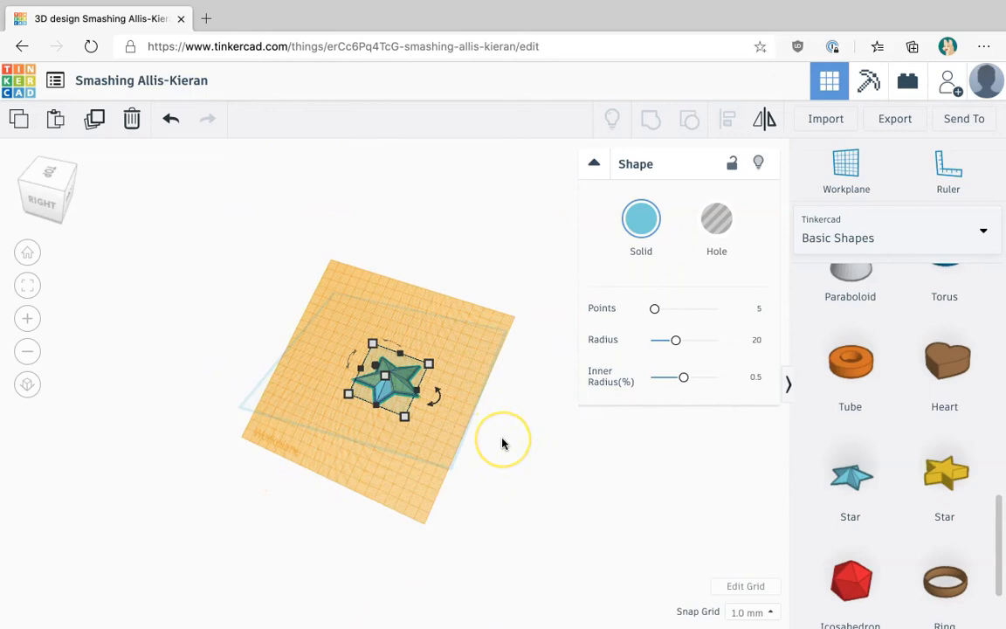
right_drag(503, 443, 634, 424)
click(427, 410)
scroll(425, 412, up, 5)
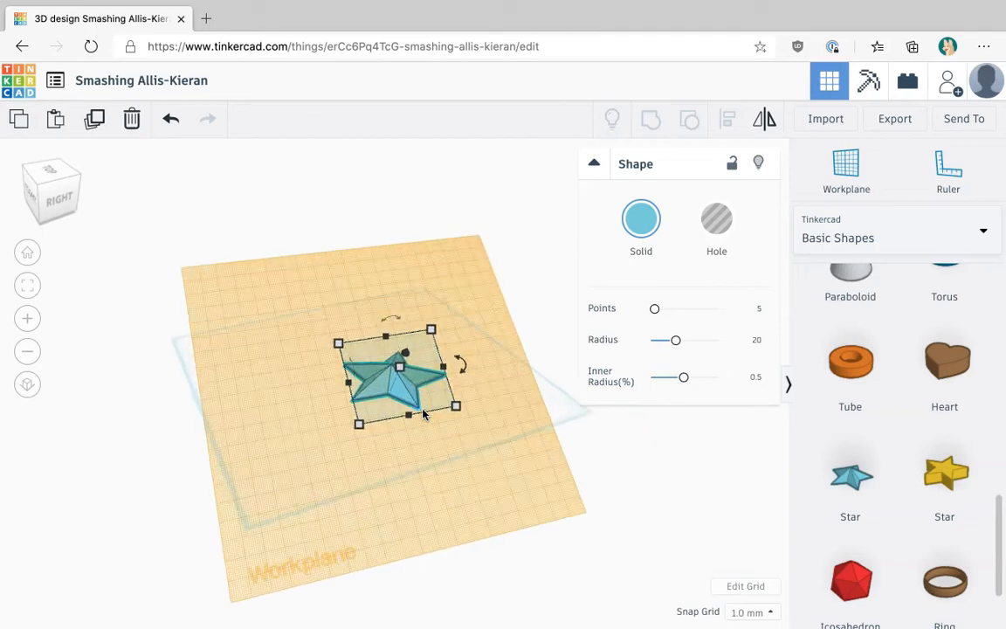
scroll(347, 404, up, 5)
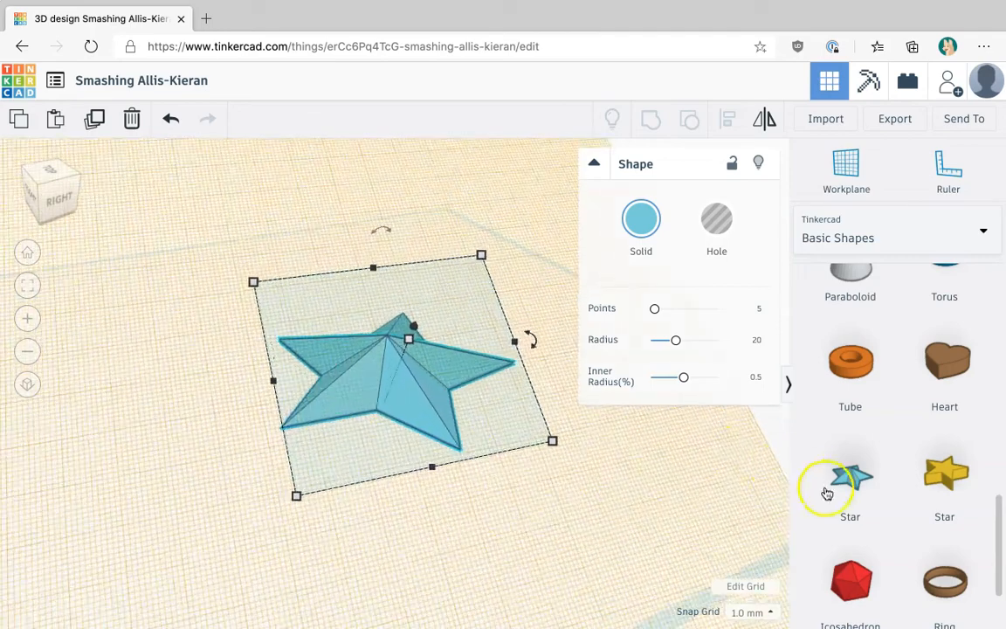
- Place a small yellow pyramid on the star's sloping facet using the tilted workplane
scroll(837, 523, up, 5)
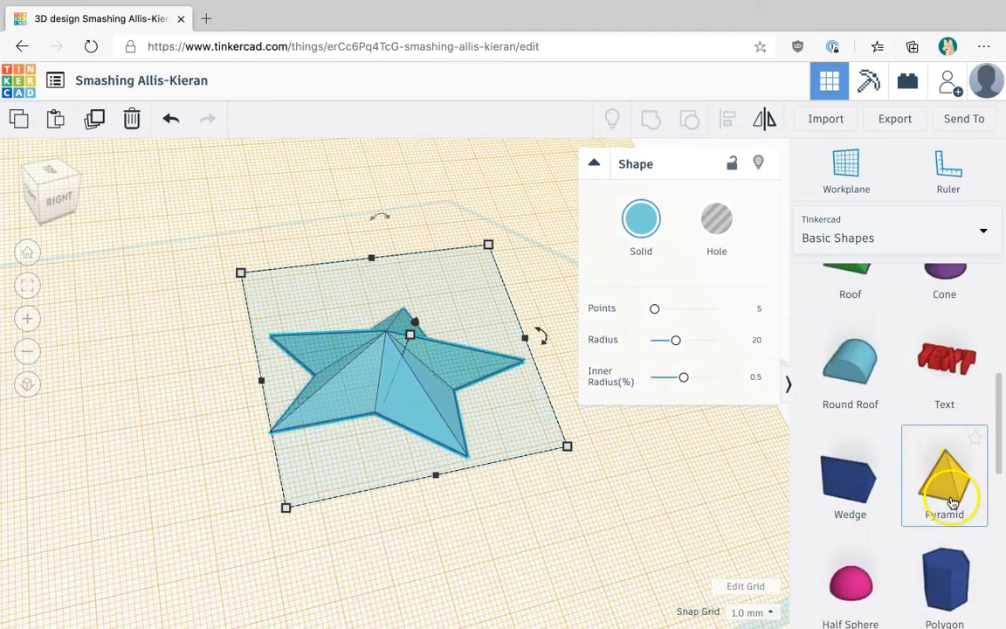
drag(604, 469, 354, 374)
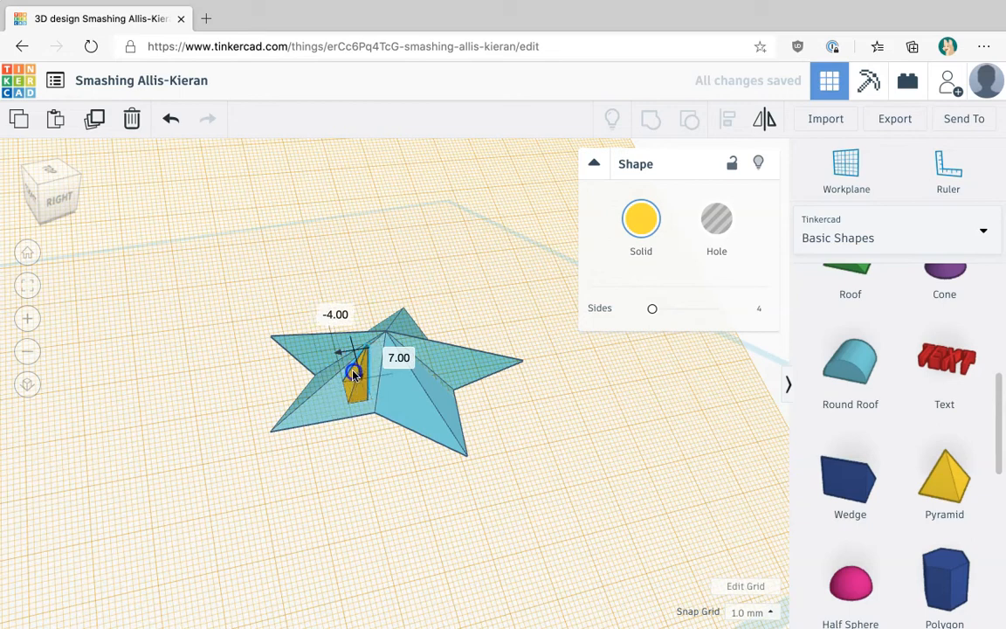
click(348, 514)
right_drag(347, 514, 402, 521)
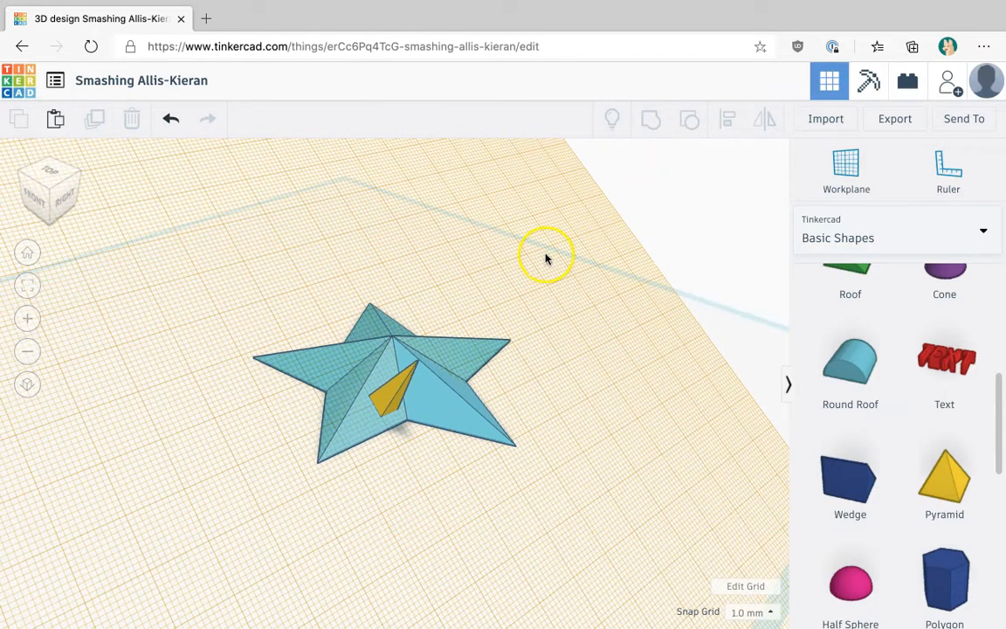
- Return the workplane to the base grid by placing it on an empty area beside the star
click(839, 166)
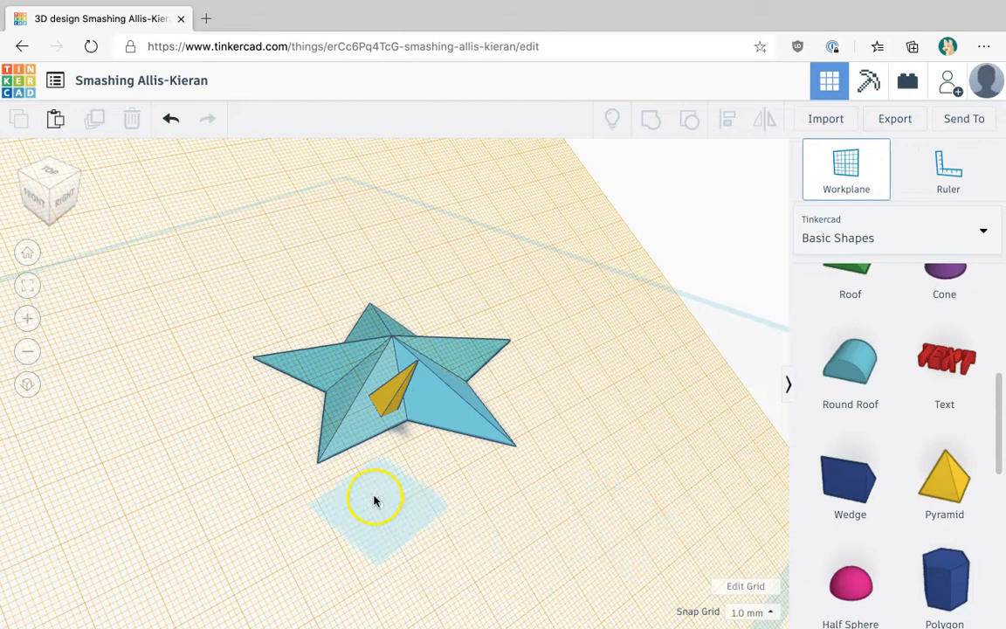
click(374, 499)
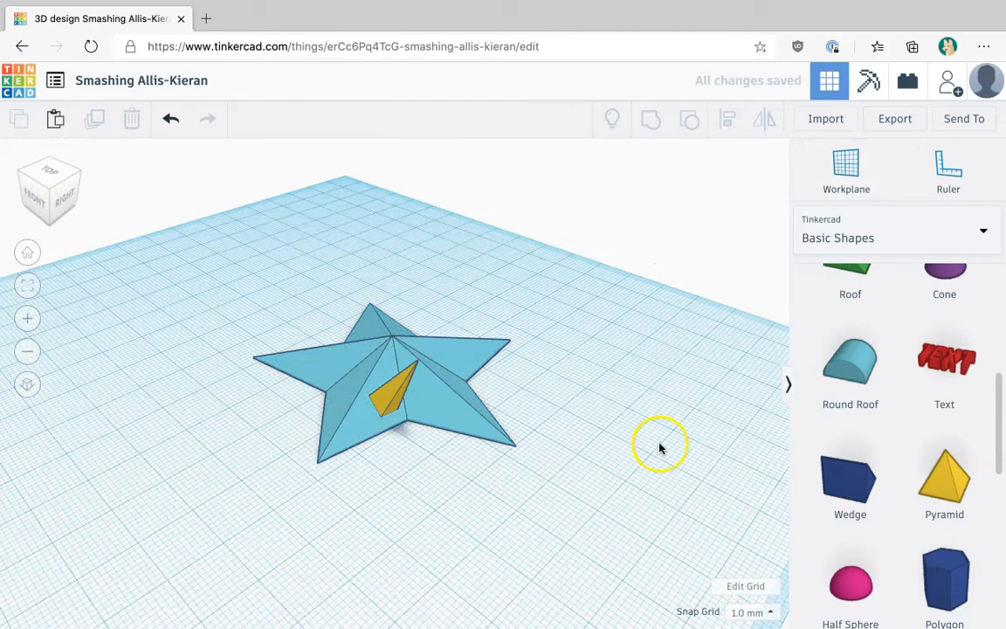
scroll(659, 448, down, 3)
mouse_move(697, 485)
right_down()
mouse_move(699, 435)
mouse_move(665, 498)
mouse_move(609, 550)
mouse_move(577, 526)
mouse_move(795, 492)
right_up()
click(523, 407)
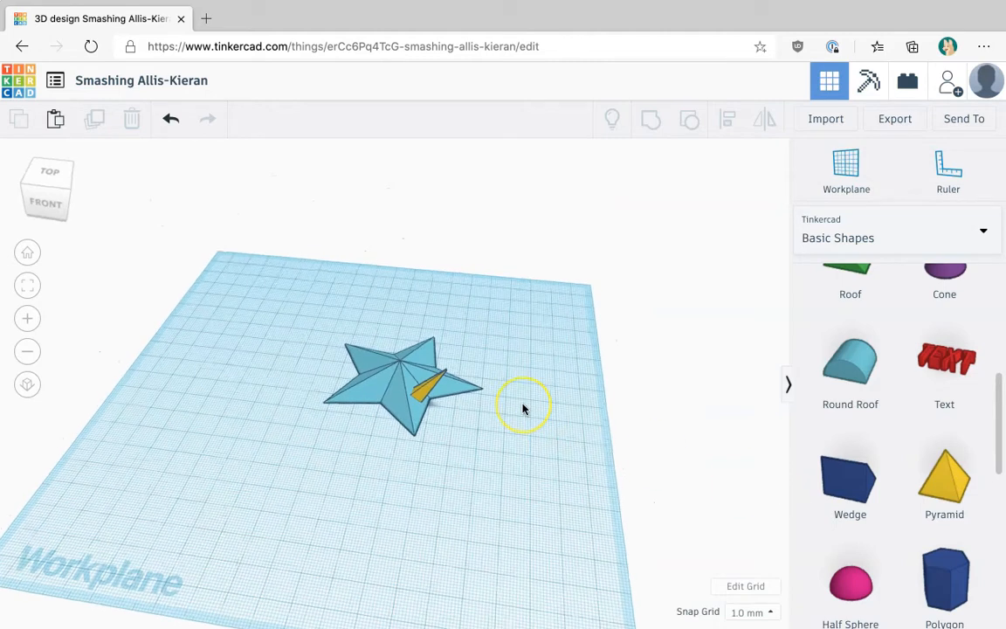
- Place a ruler on the workplane with its origin just outside the star's front-left corner
scroll(523, 407, up, 5)
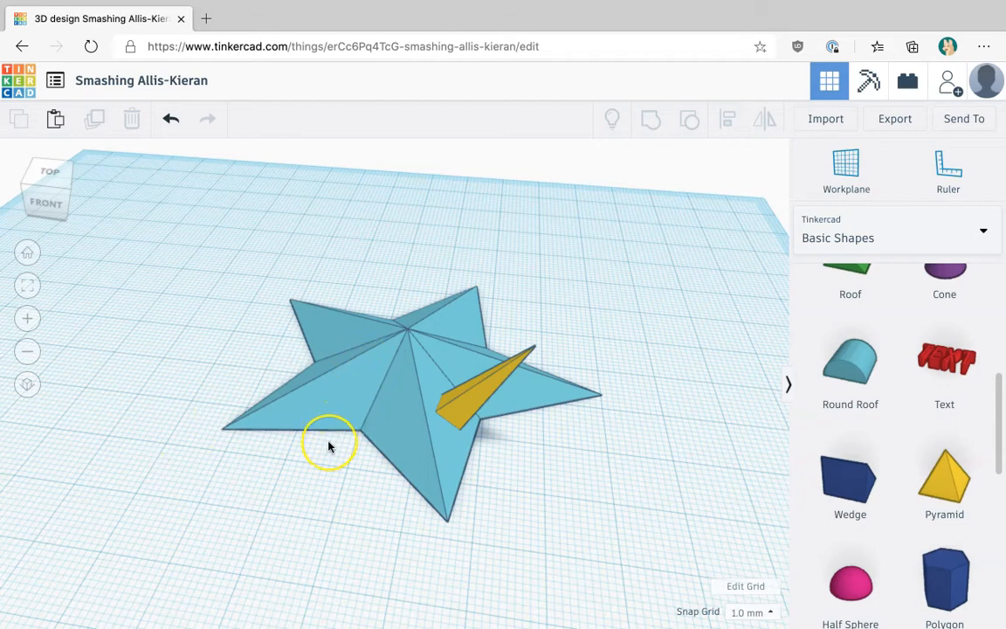
scroll(330, 444, down, 2)
scroll(328, 445, down, 2)
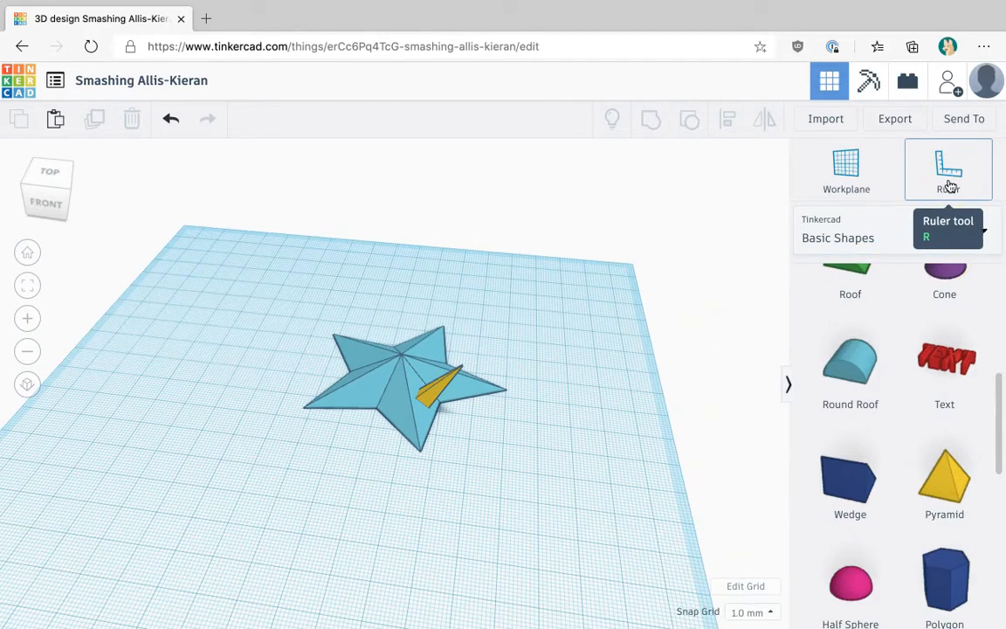
drag(948, 183, 281, 430)
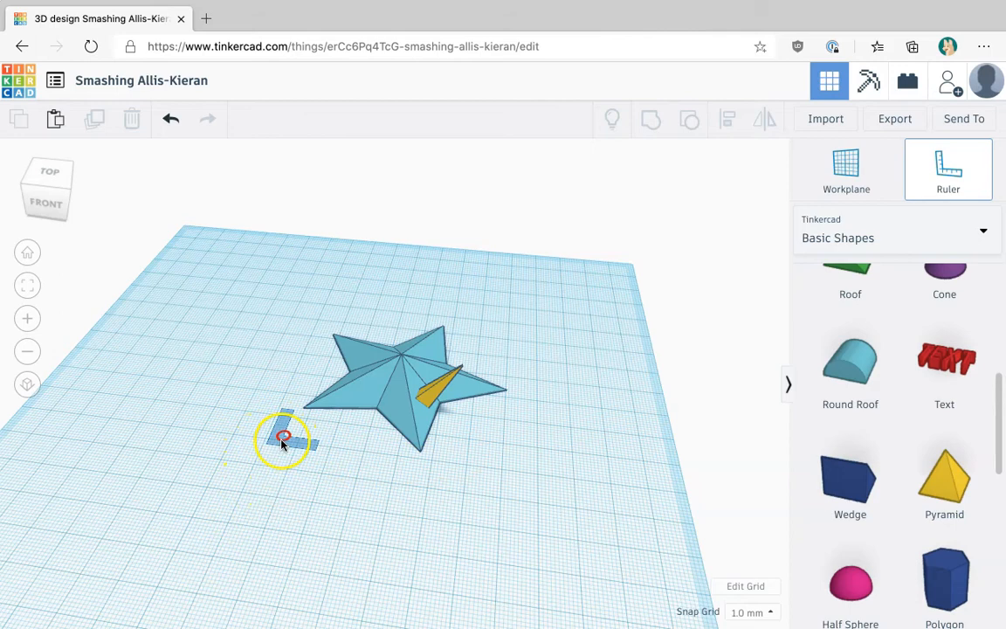
scroll(267, 455, up, 5)
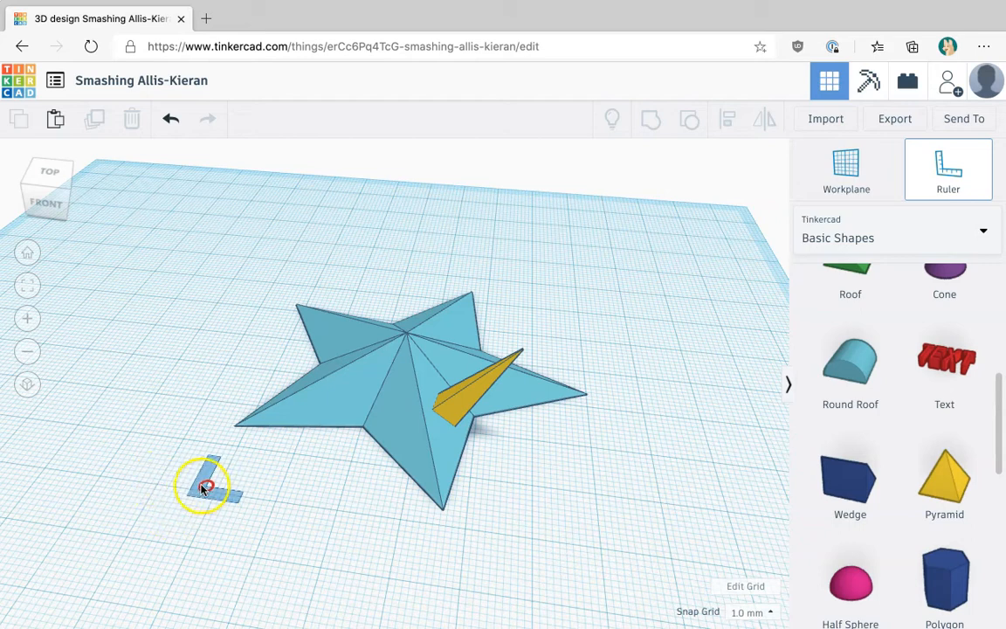
click(175, 488)
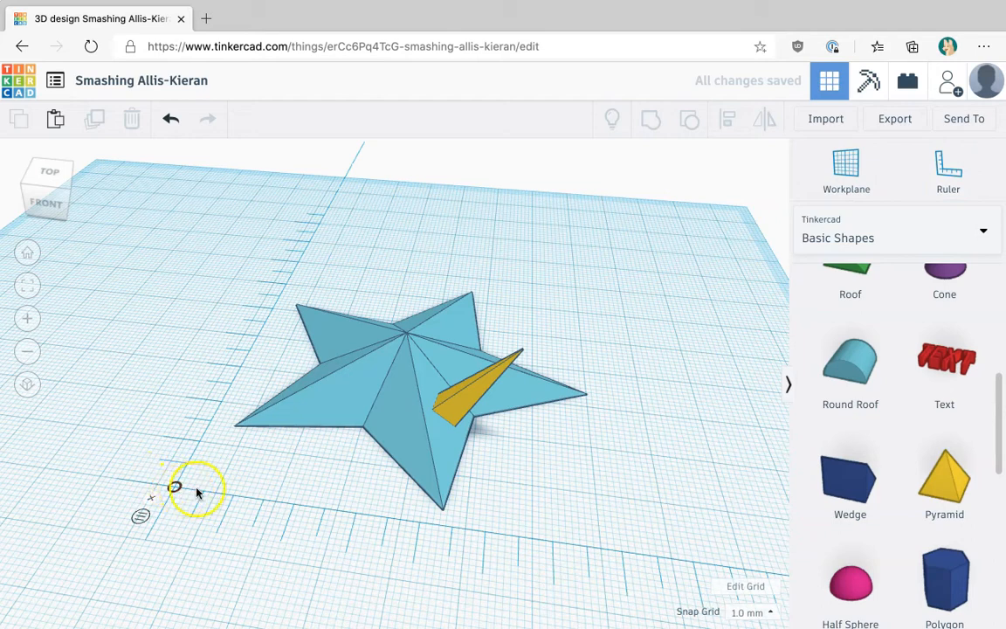
scroll(233, 472, down, 5)
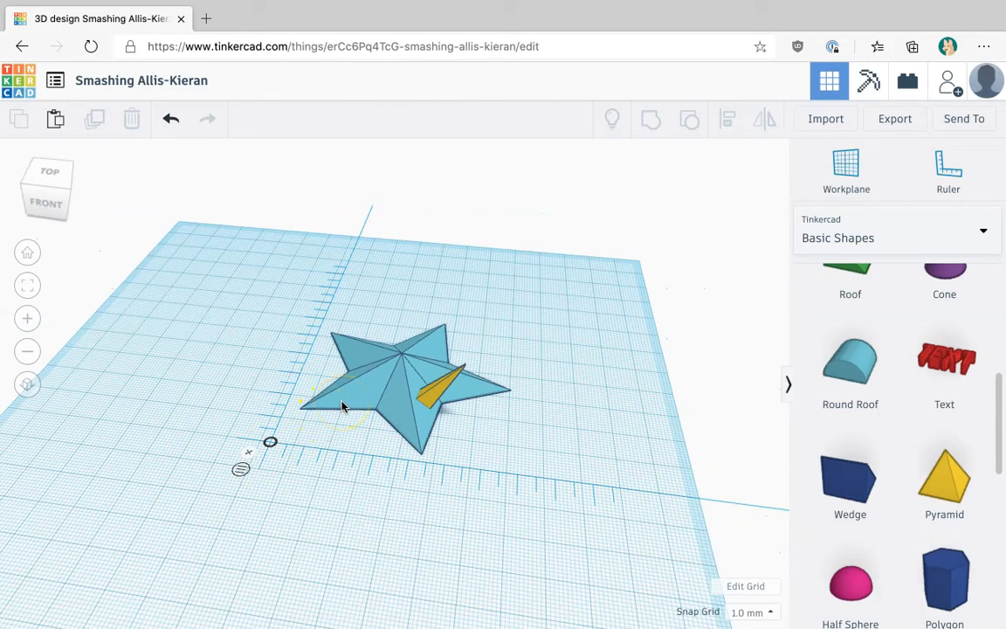
- Select the star and shift it along the ruler to offsets of -5 mm and -2 mm, then 6 mm and -5 mm
click(366, 393)
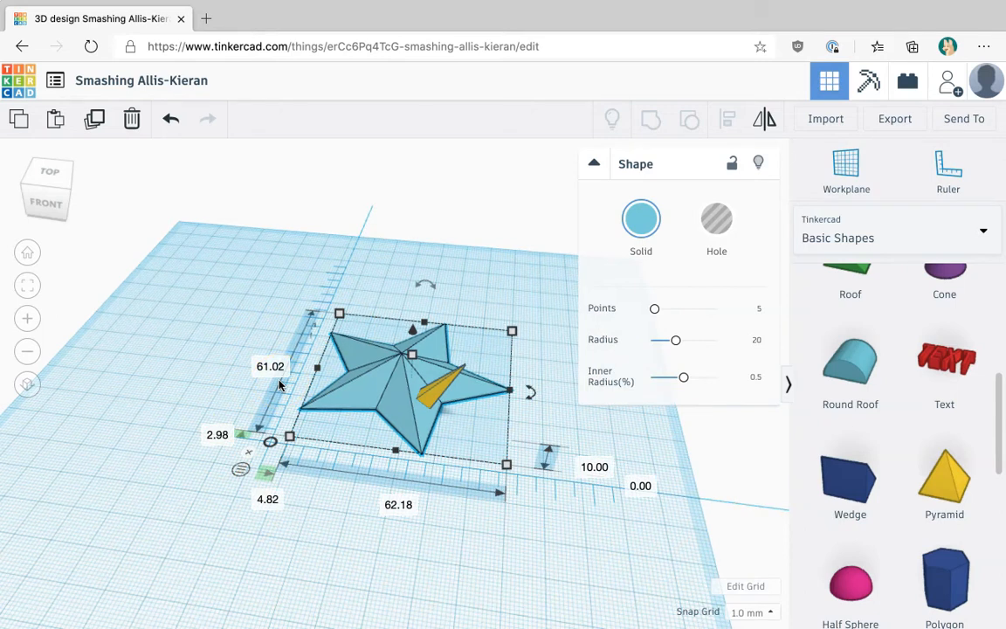
drag(375, 393, 344, 384)
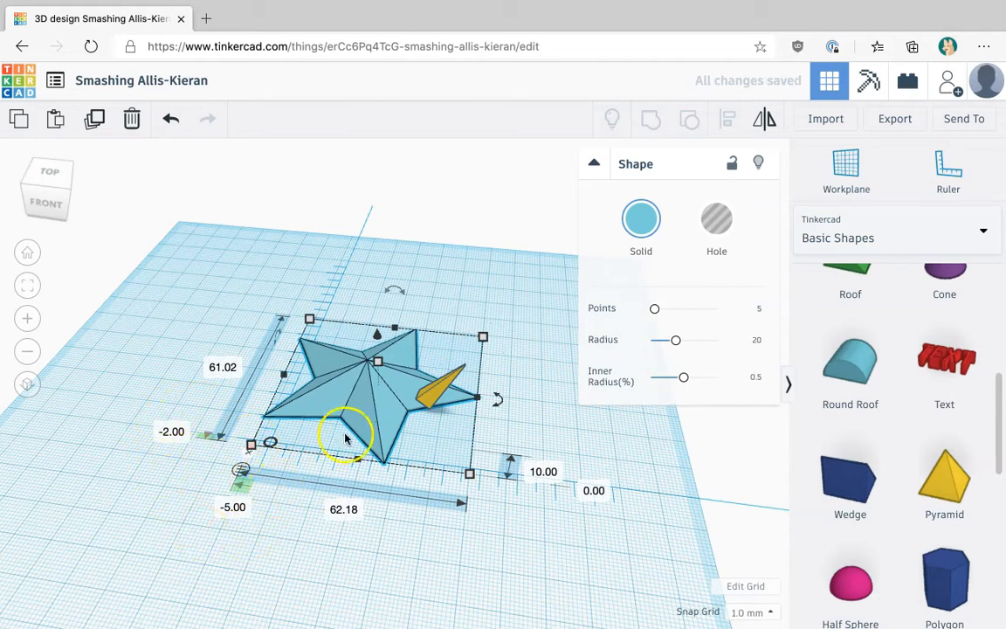
drag(354, 395, 377, 407)
click(238, 533)
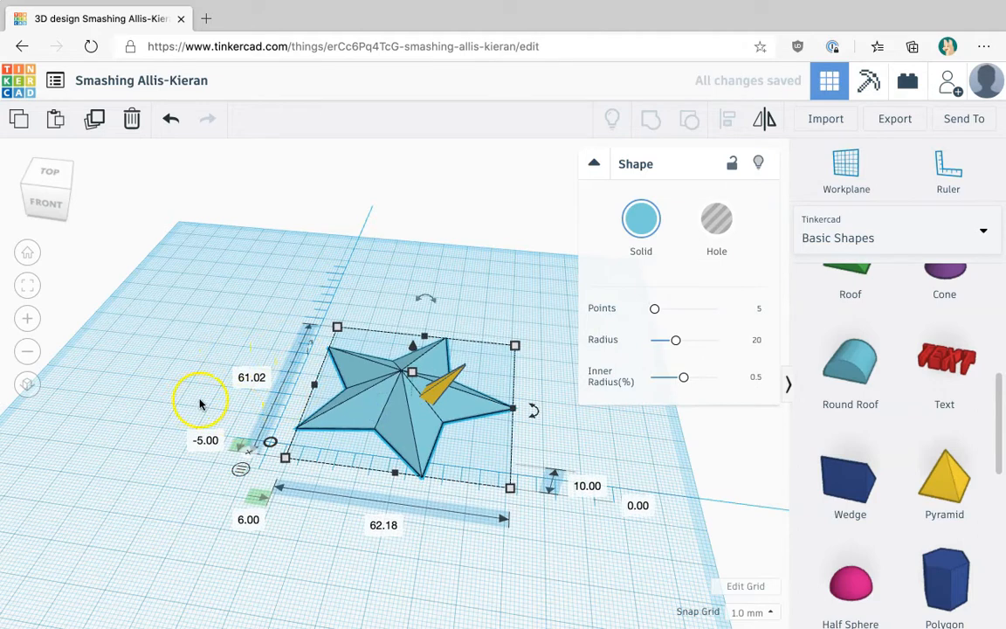
- Resize the star to 57 × 54 mm with a 28 mm height and raise it 16 mm above the workplane
mouse_move(515, 347)
mouse_down()
mouse_move(572, 325)
mouse_move(515, 342)
mouse_move(489, 370)
mouse_move(489, 353)
mouse_move(499, 357)
mouse_up()
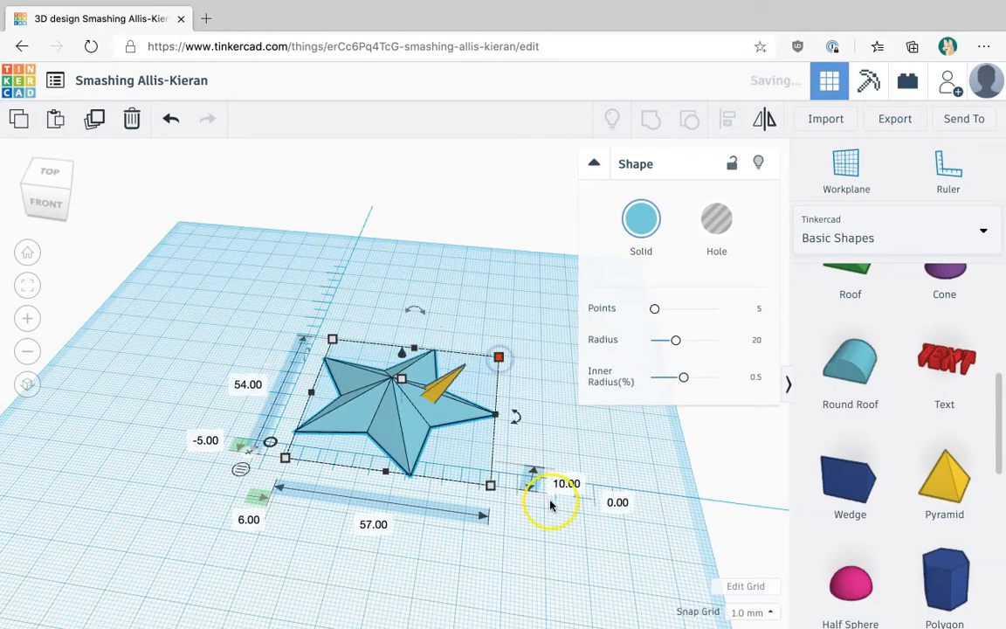
drag(401, 380, 403, 334)
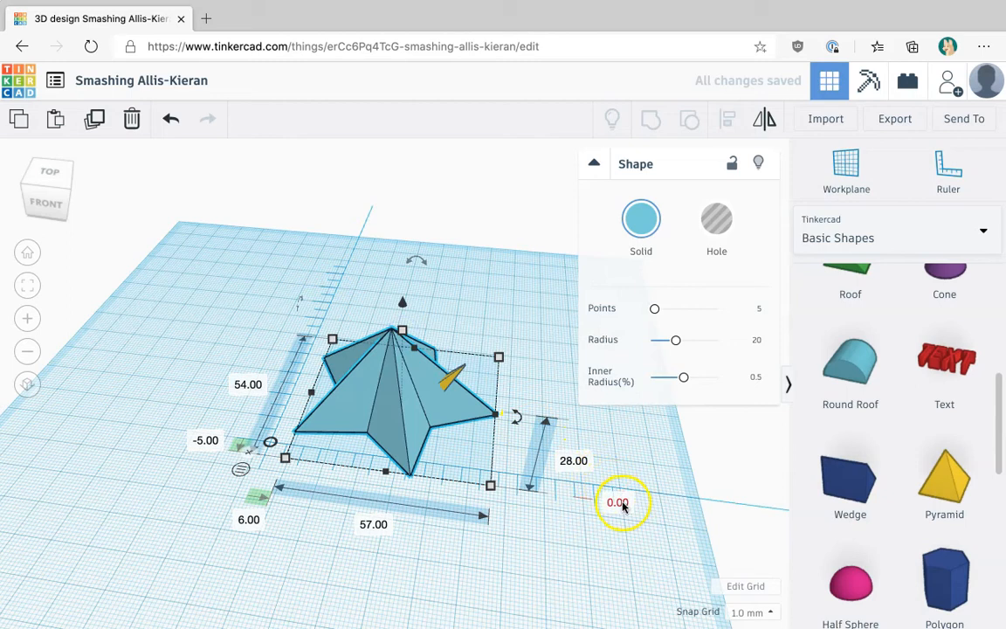
drag(402, 305, 410, 248)
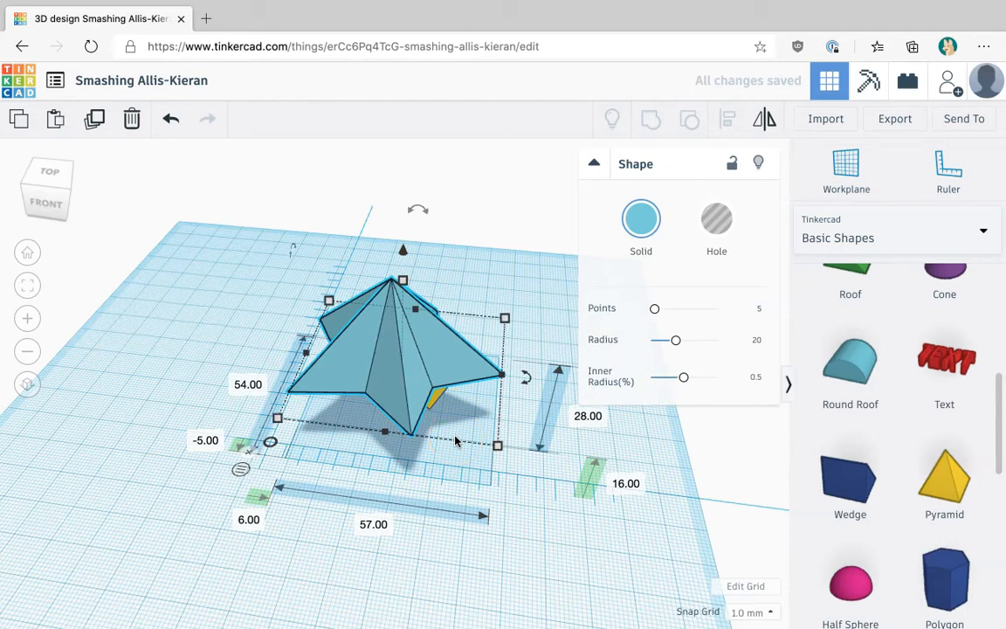
- Move the star to offsets of 11 mm and 6 mm from the ruler's origin and remove the ruler
drag(359, 370, 382, 350)
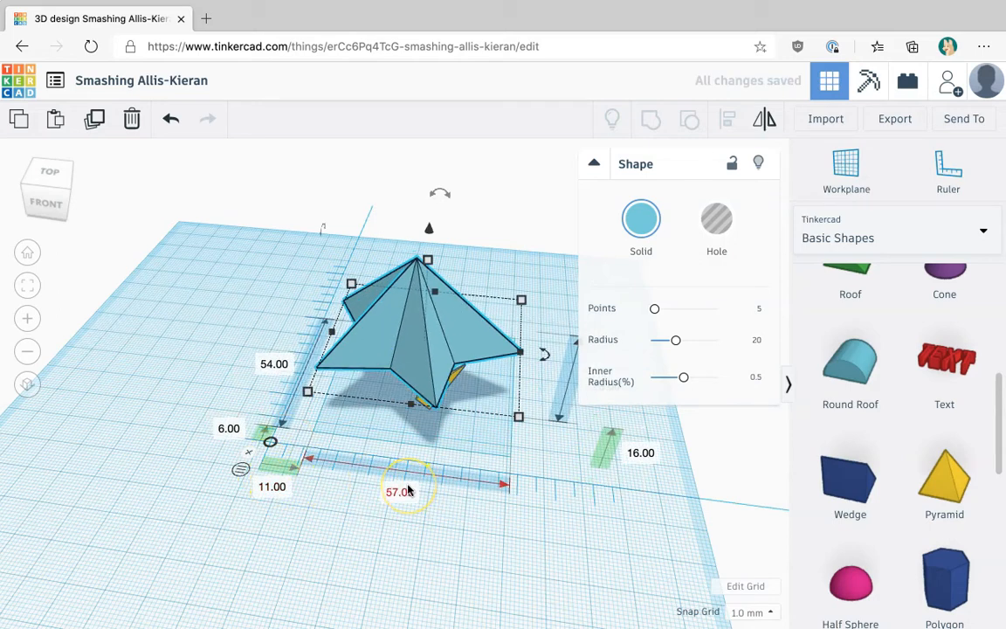
click(305, 465)
click(247, 453)
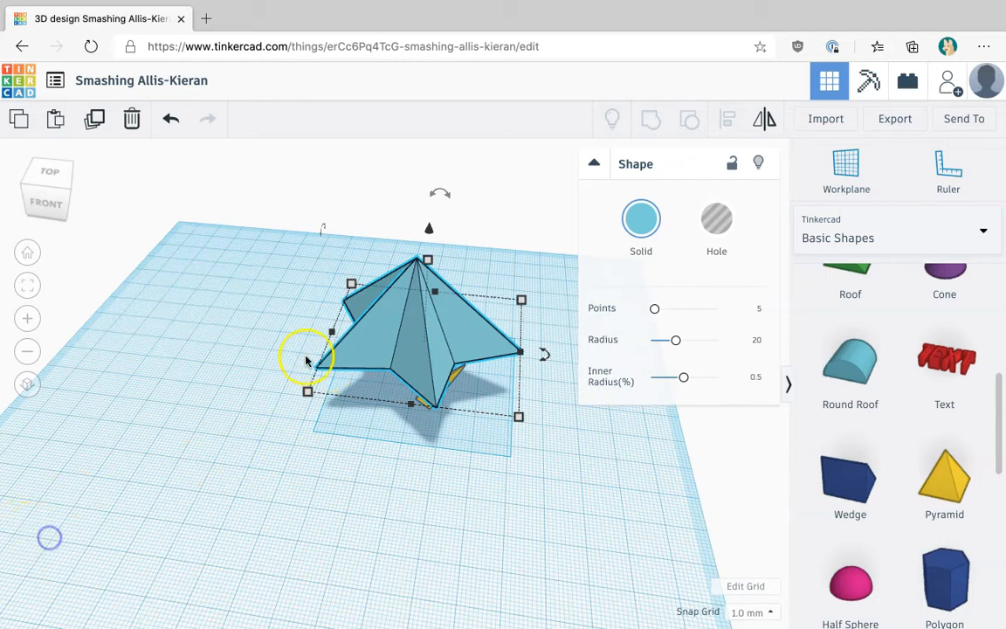
- Select the raised star and the yellow pyramid together and delete both
drag(287, 175, 544, 498)
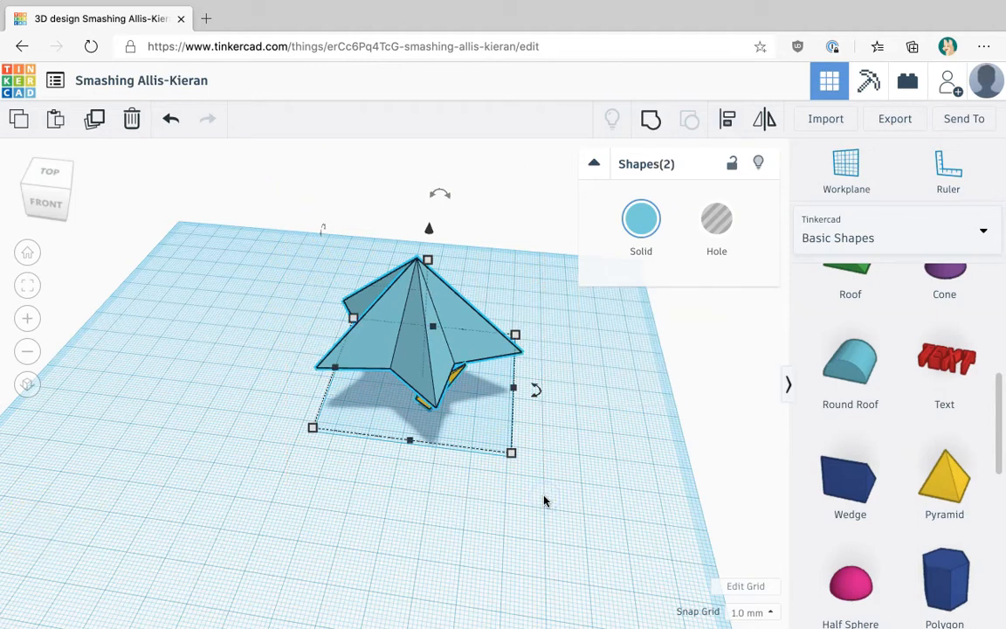
key(Delete)
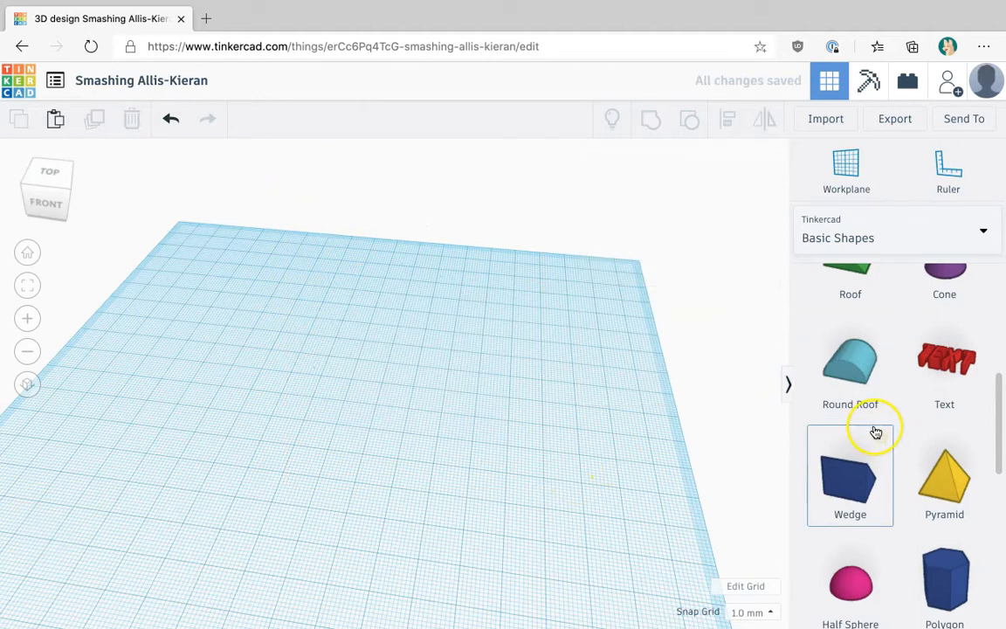
- Place a Customizable House from the complete shape generator collection onto the empty workplane
scroll(874, 429, down, 4)
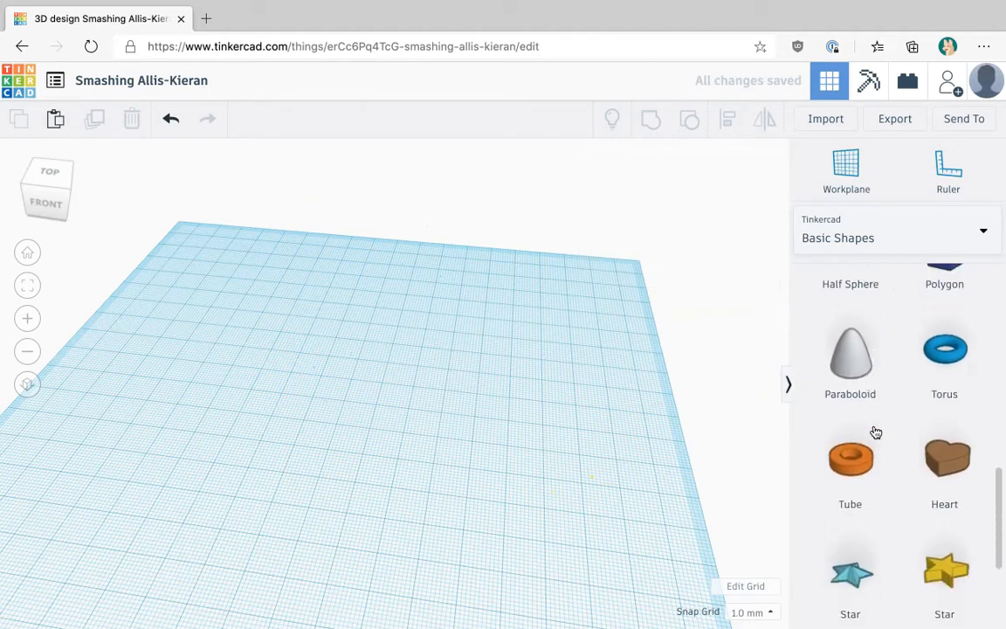
scroll(890, 349, up, 5)
click(895, 238)
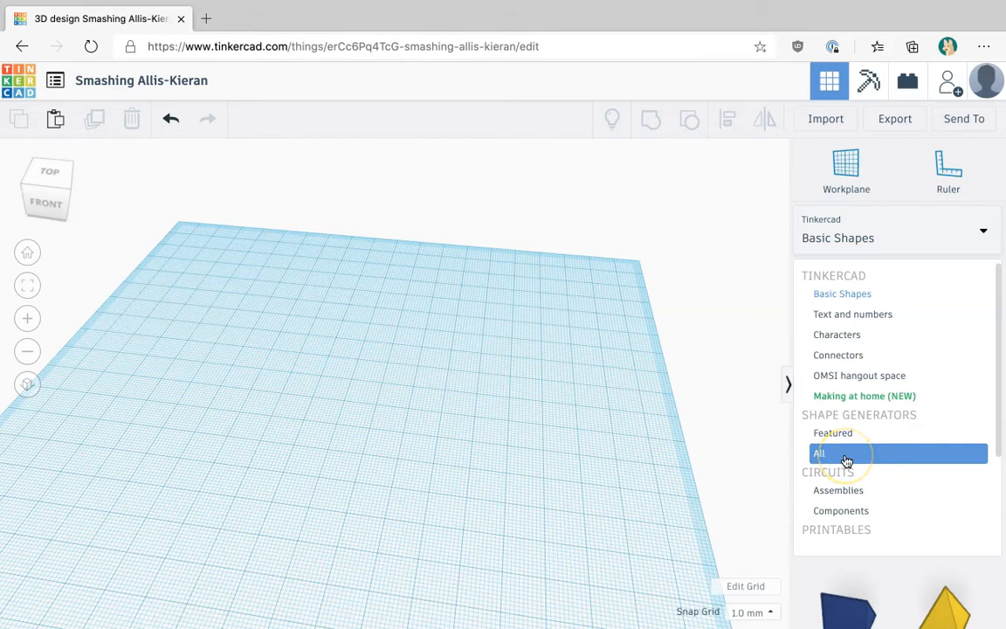
click(876, 454)
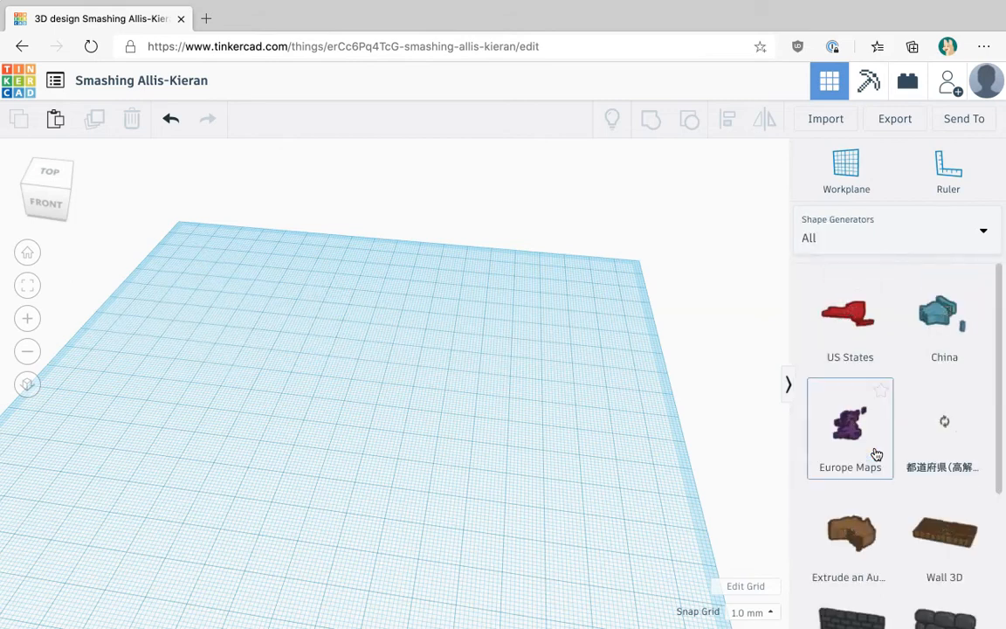
scroll(893, 481, down, 3)
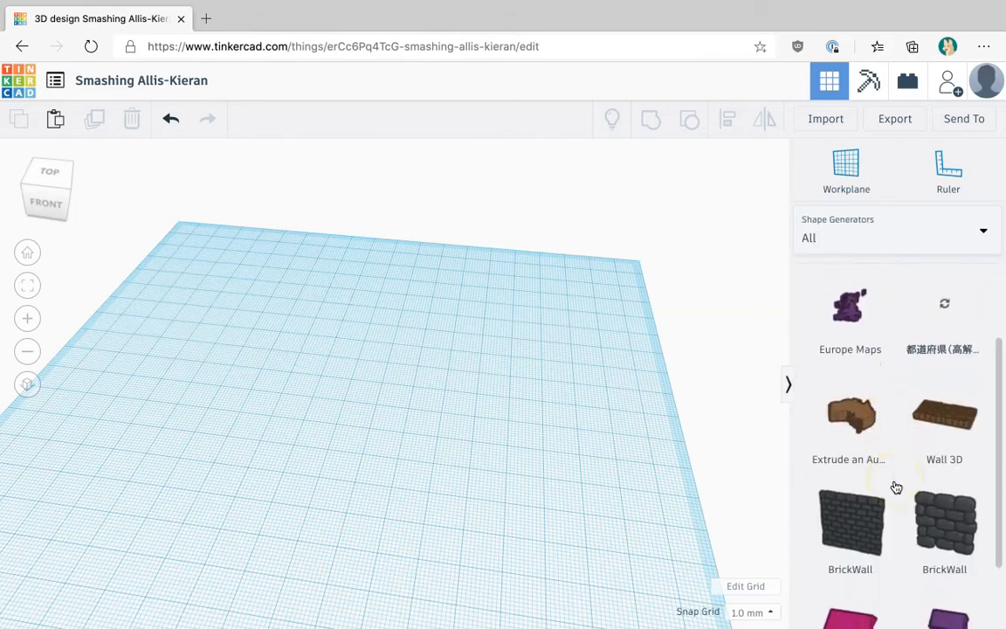
scroll(896, 486, down, 2)
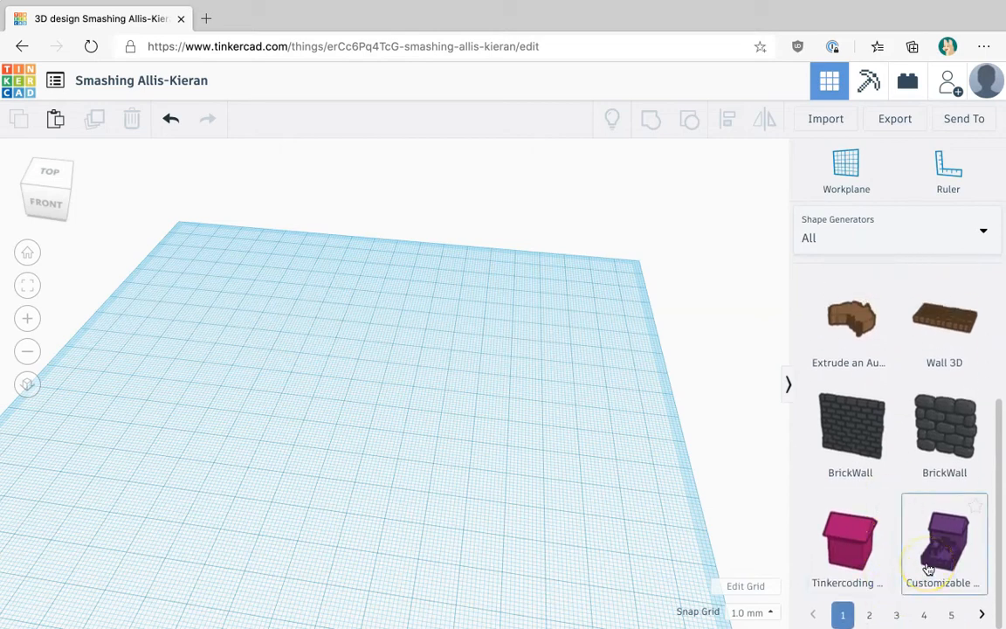
drag(941, 555, 354, 426)
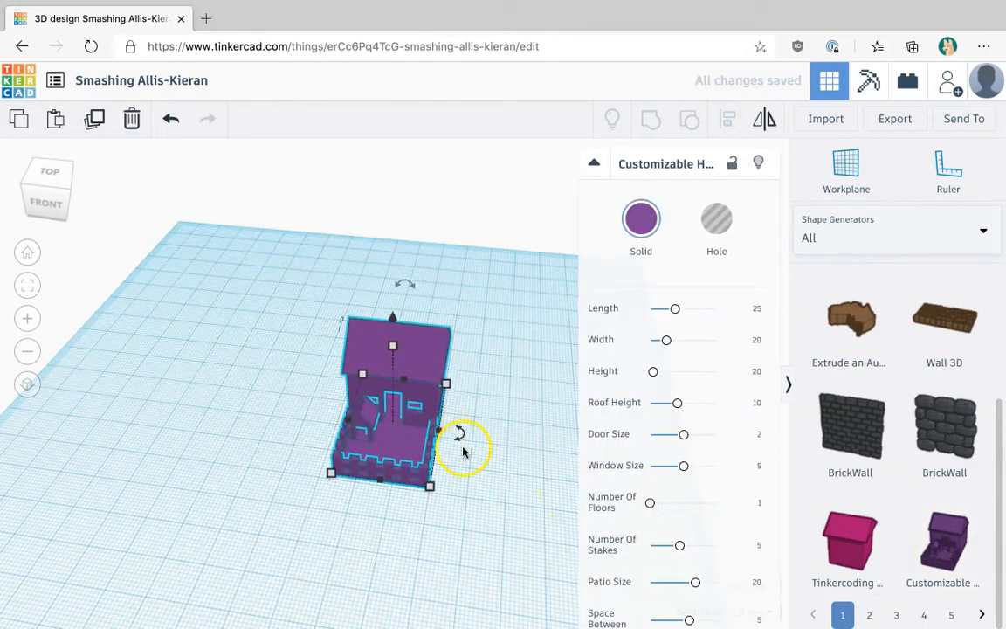
- Change the solid colour of the Customizable House to the bright red preset
right_drag(460, 440, 391, 454)
scroll(337, 406, up, 5)
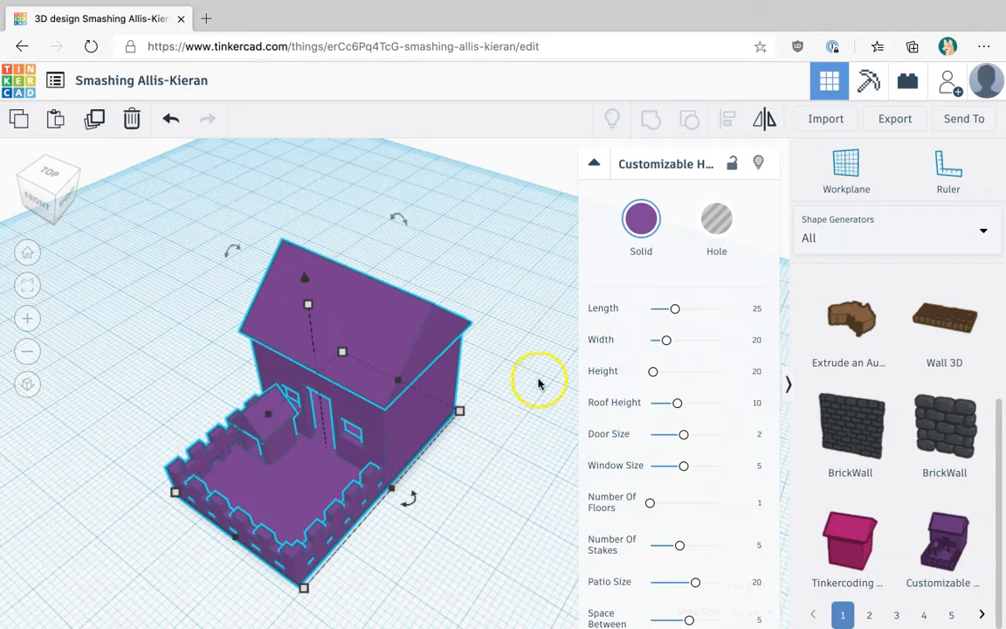
click(641, 210)
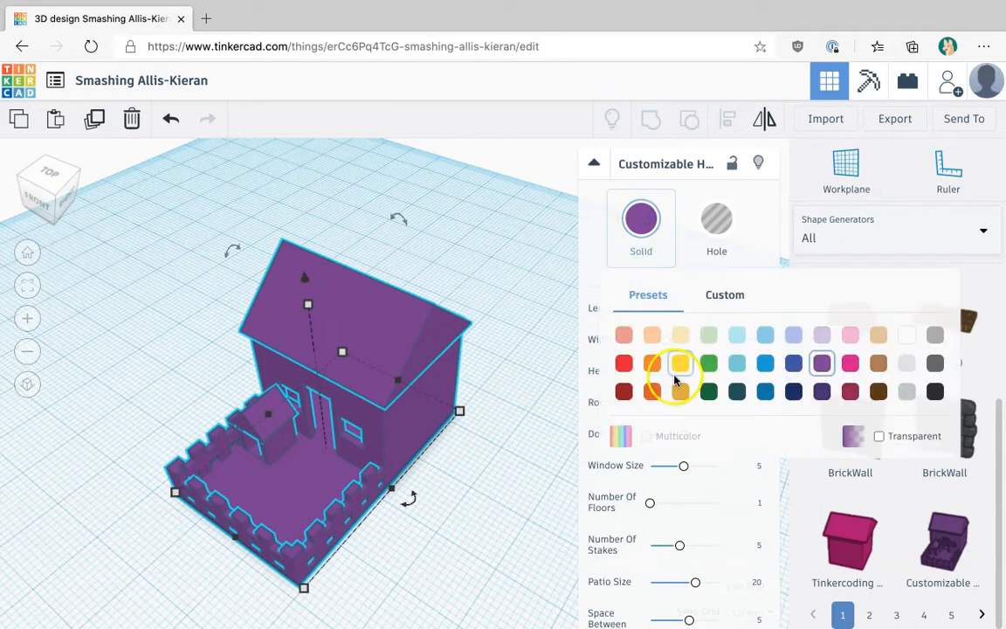
click(624, 364)
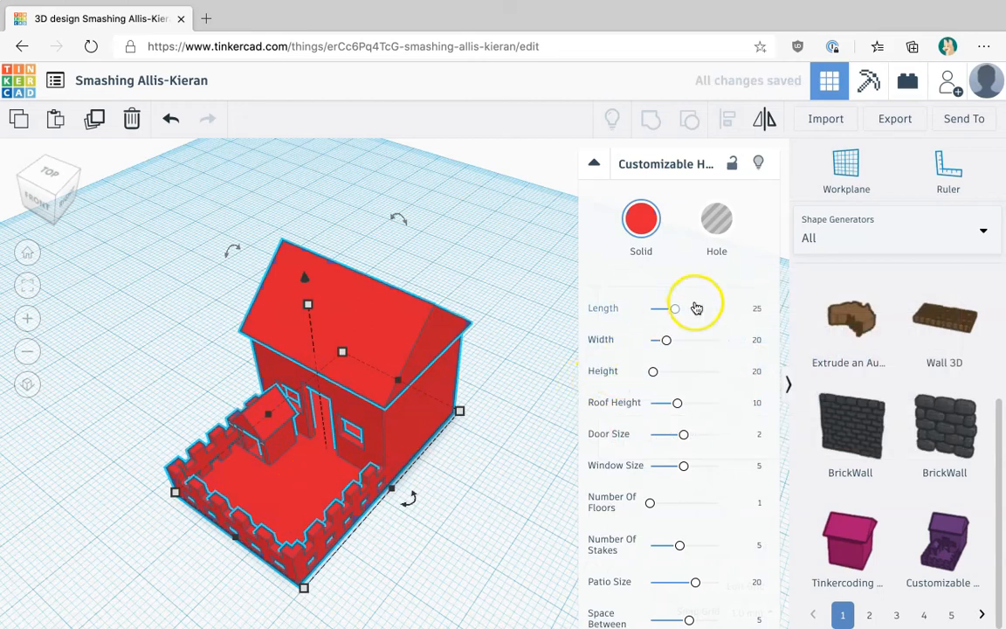
- Lengthen the red house by setting its Length parameter to 32
scroll(696, 308, down, 2)
scroll(696, 307, up, 2)
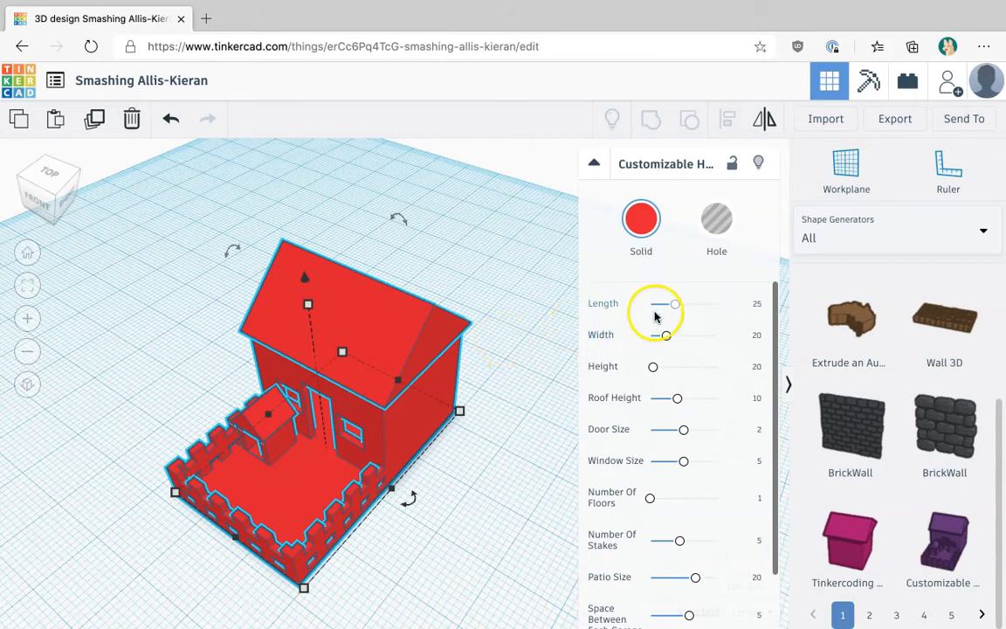
drag(676, 304, 699, 307)
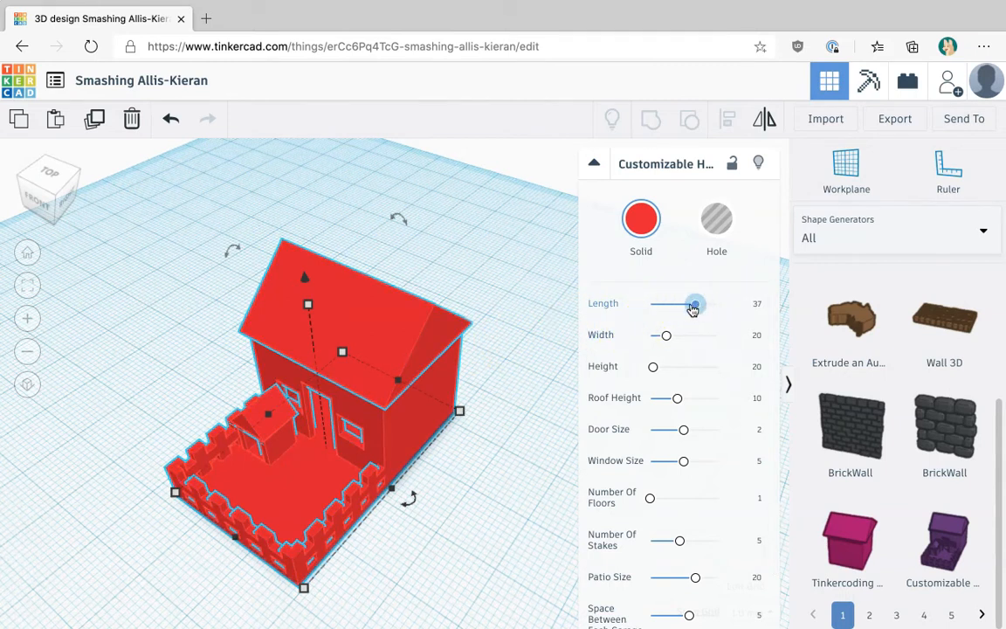
drag(696, 310, 678, 308)
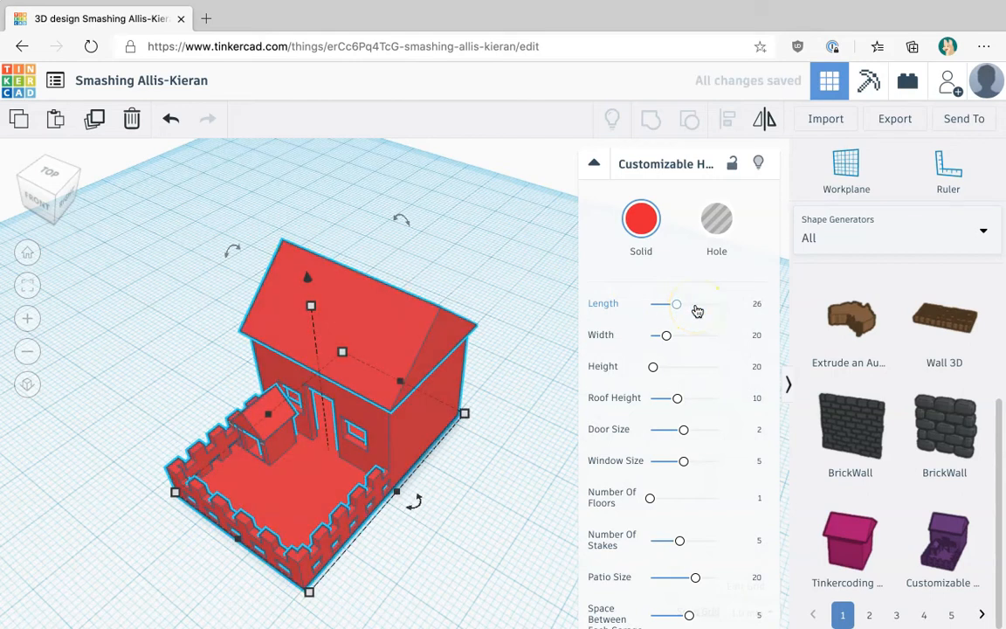
drag(689, 307, 688, 308)
click(467, 316)
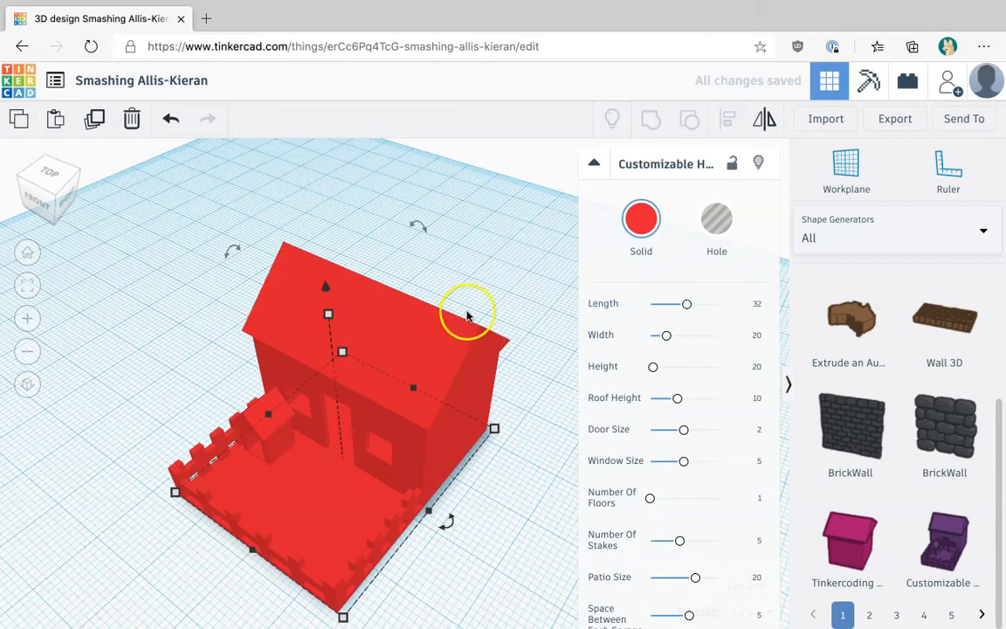
- Set the house's Height to 94, Roof Height to 14, Door Size to 3 and Number Of Floors to 6
scroll(468, 317, down, 3)
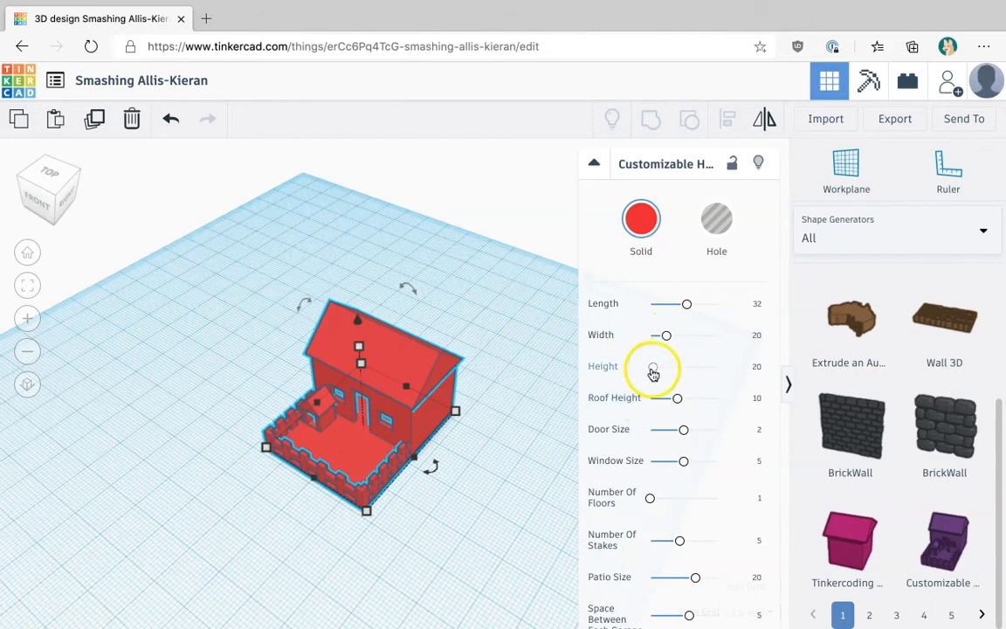
drag(653, 371, 676, 373)
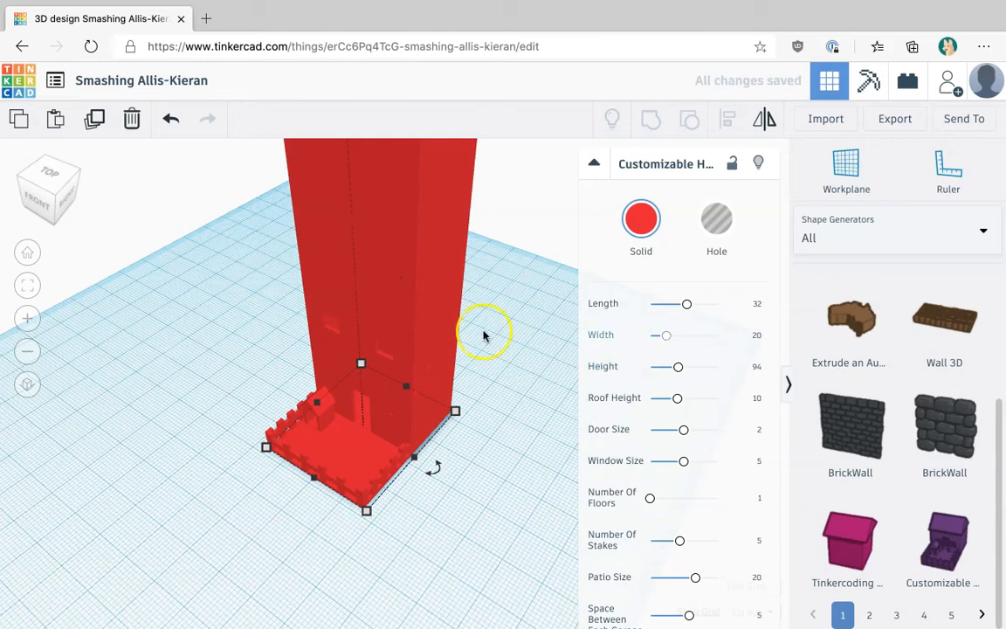
scroll(483, 336, down, 5)
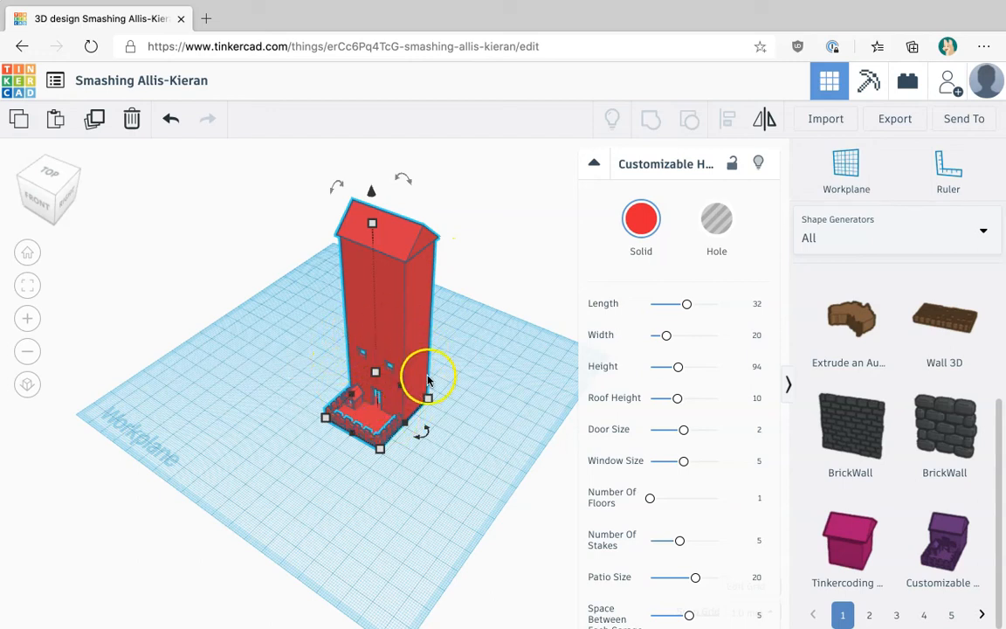
drag(678, 400, 703, 435)
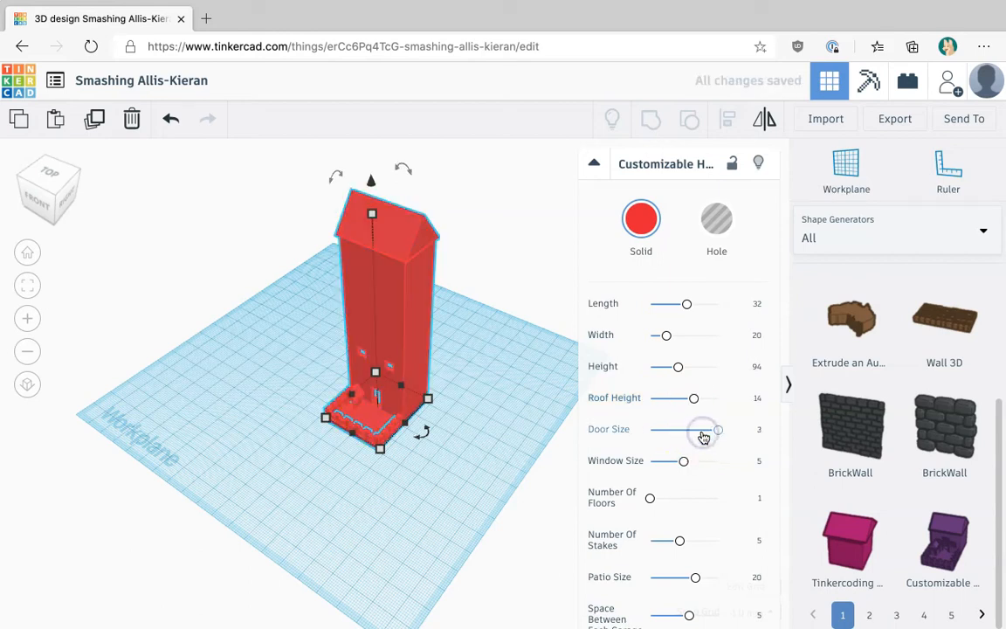
drag(646, 501, 682, 503)
- Set the house's Car Size to 1 and examine the patio and entrance up close
scroll(684, 504, down, 5)
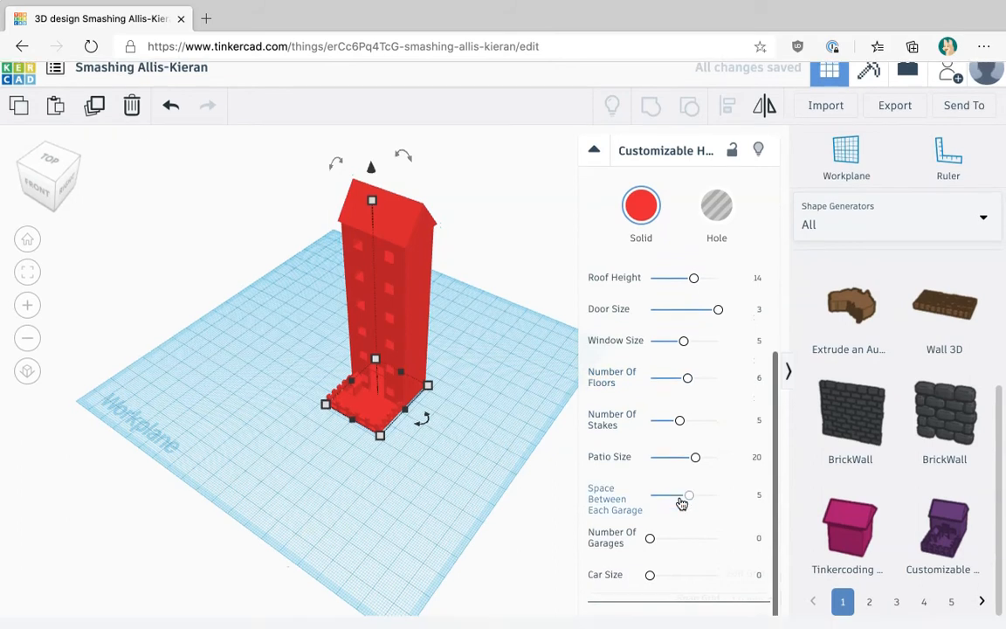
drag(650, 589, 684, 588)
click(347, 418)
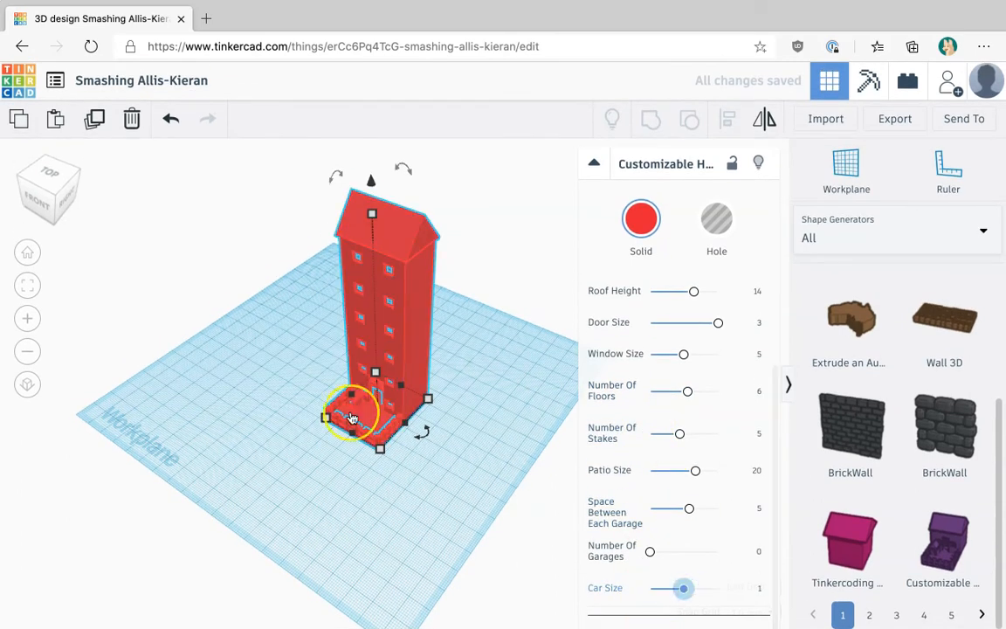
scroll(350, 418, up, 5)
scroll(352, 418, up, 5)
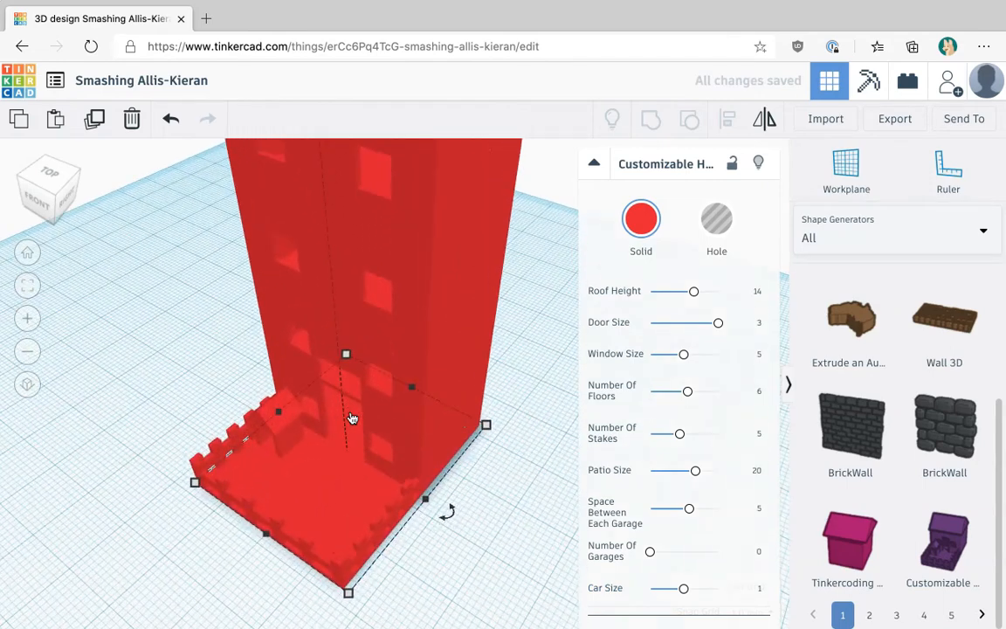
scroll(352, 418, down, 10)
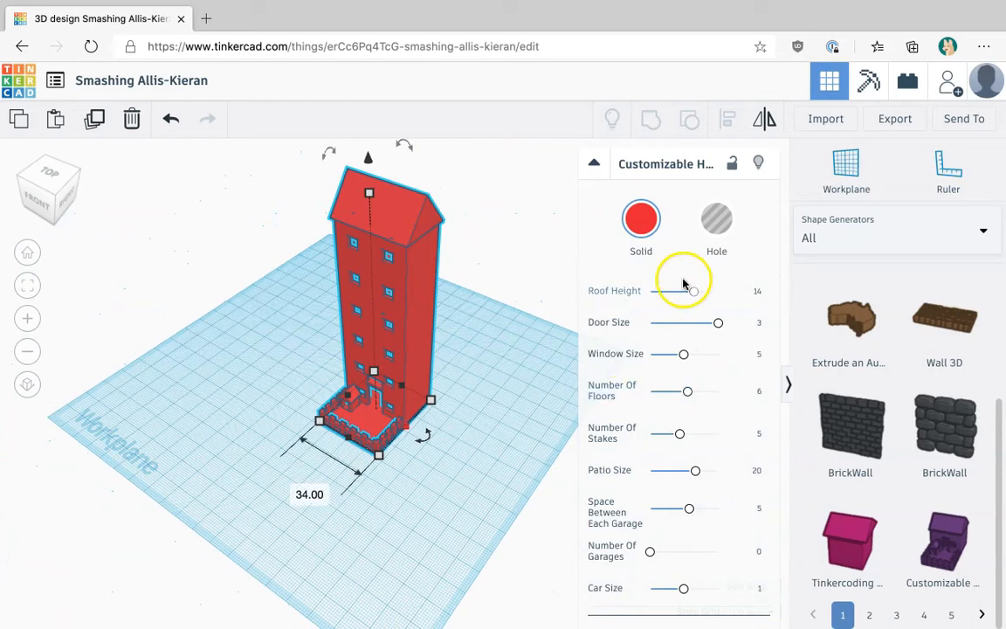
- Collapse the house's settings and browse the first three pages of the shape generator collection, including the text and gear generators
click(594, 165)
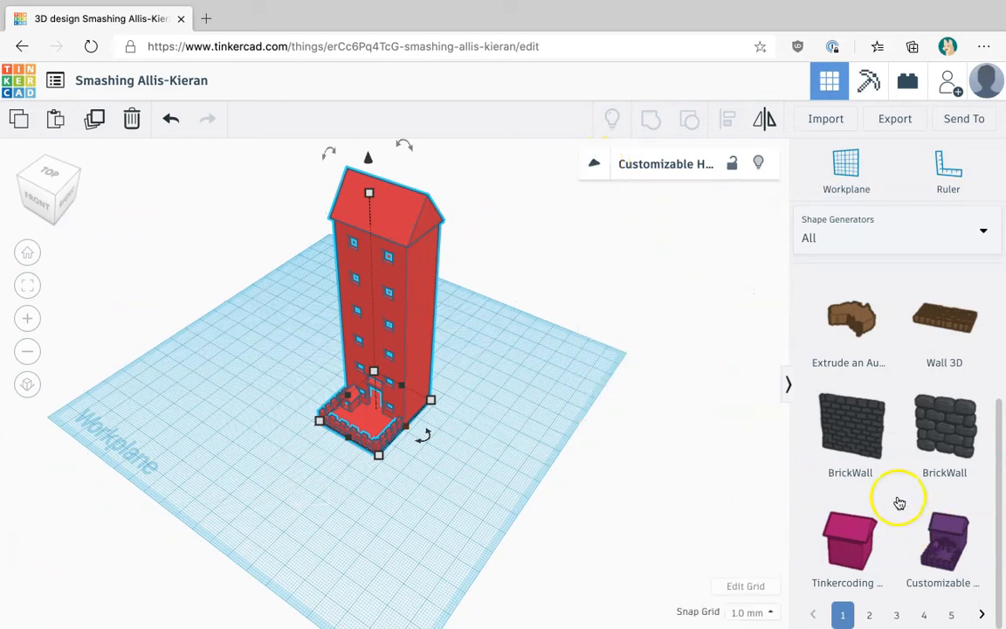
scroll(934, 402, up, 5)
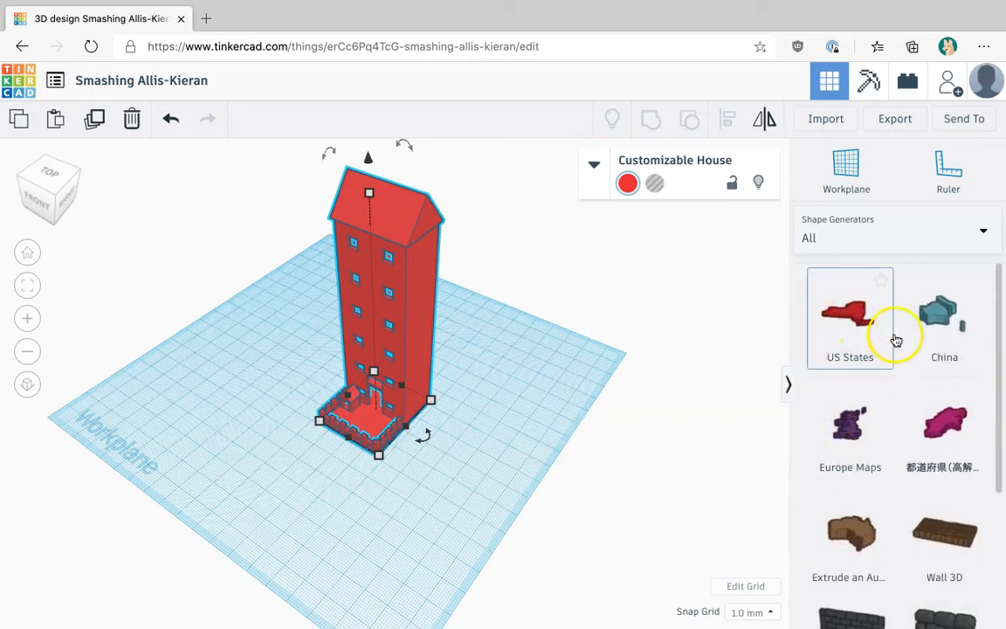
scroll(919, 430, down, 5)
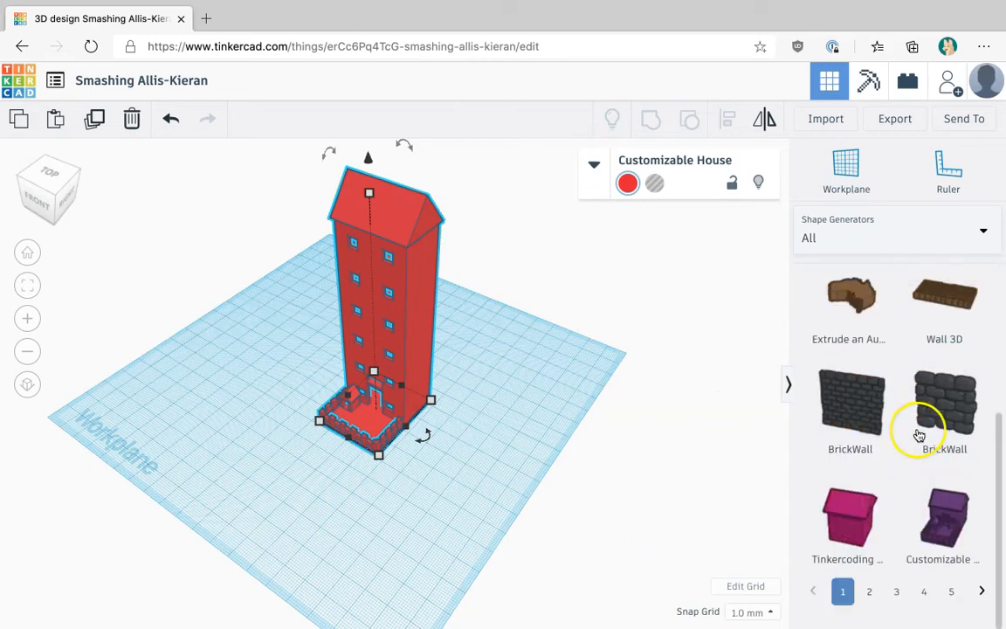
click(868, 609)
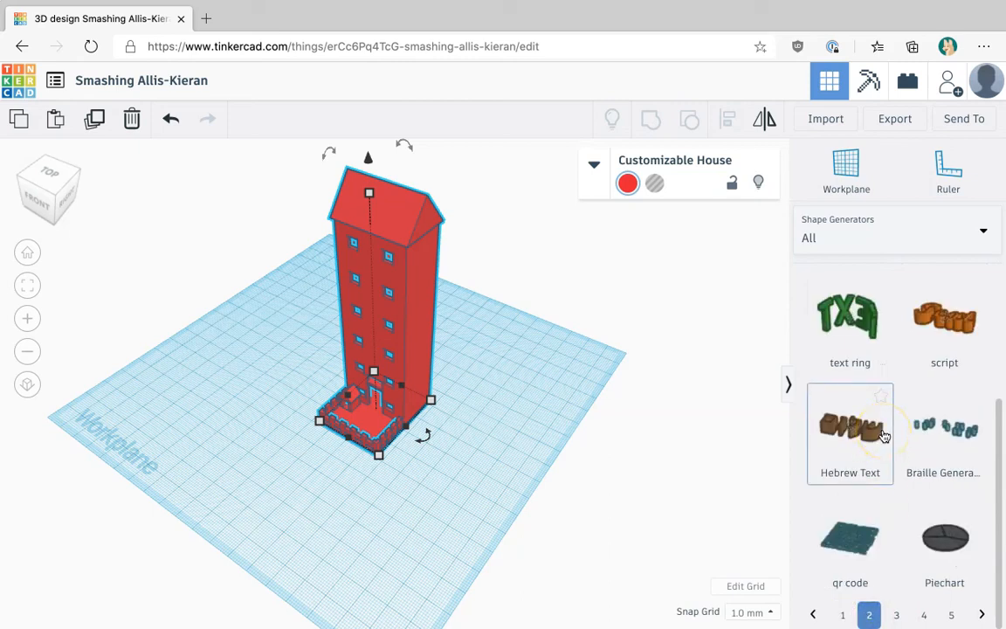
click(896, 616)
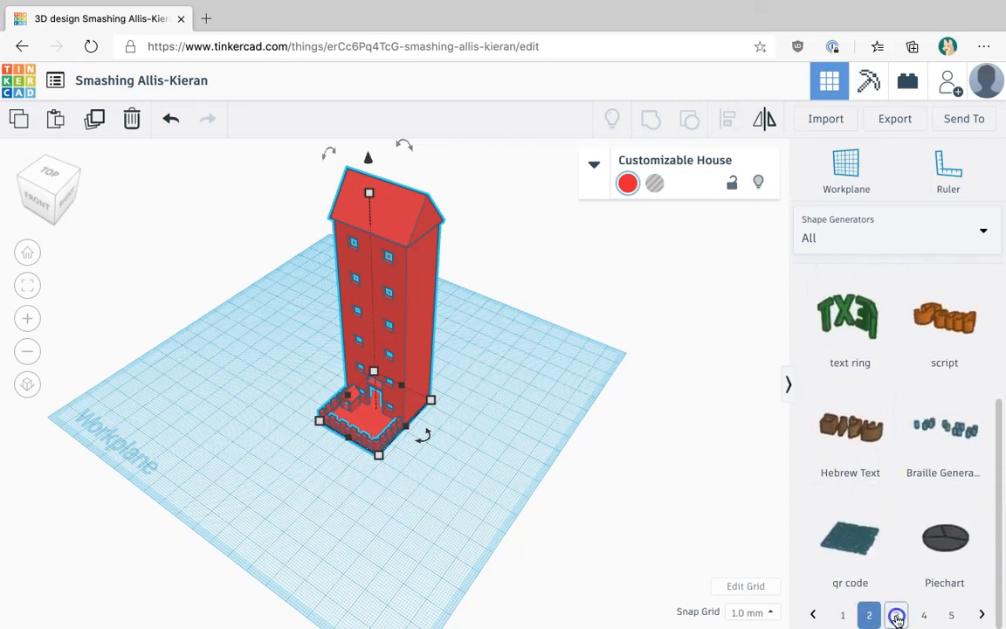
scroll(900, 427, down, 1)
scroll(901, 427, up, 1)
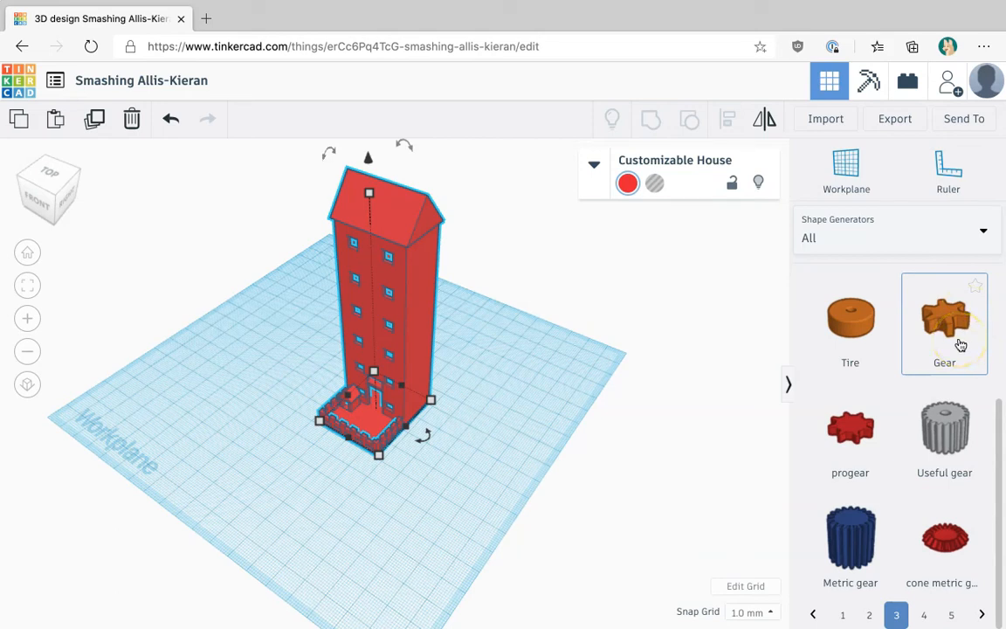
click(593, 164)
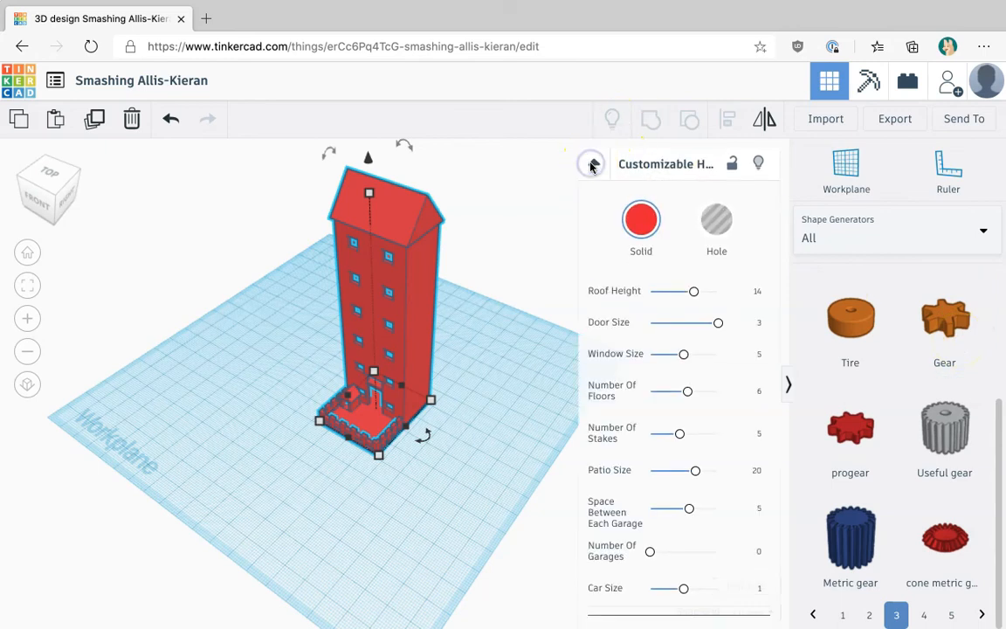
click(593, 164)
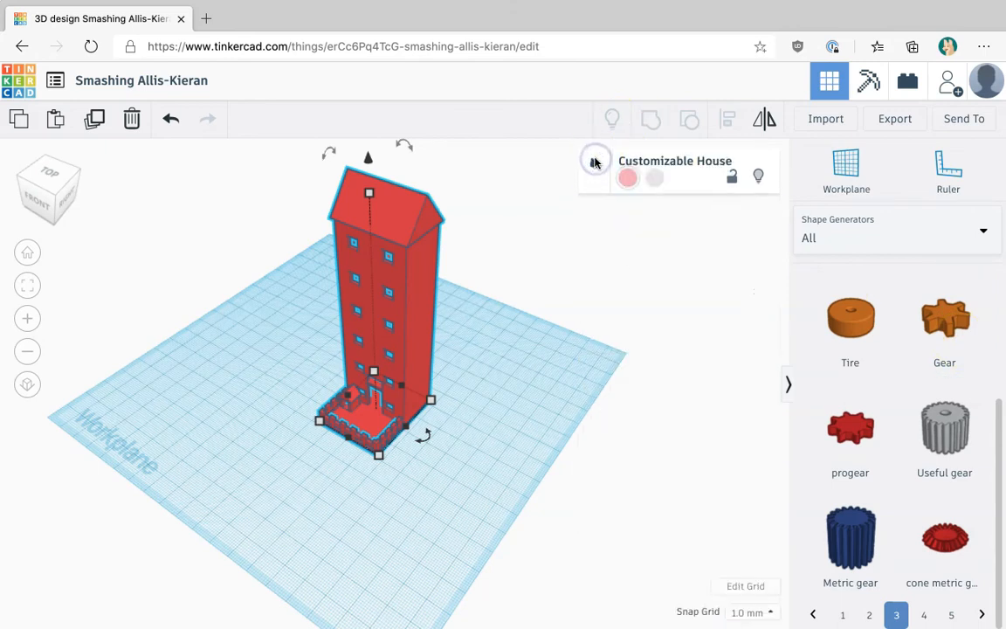